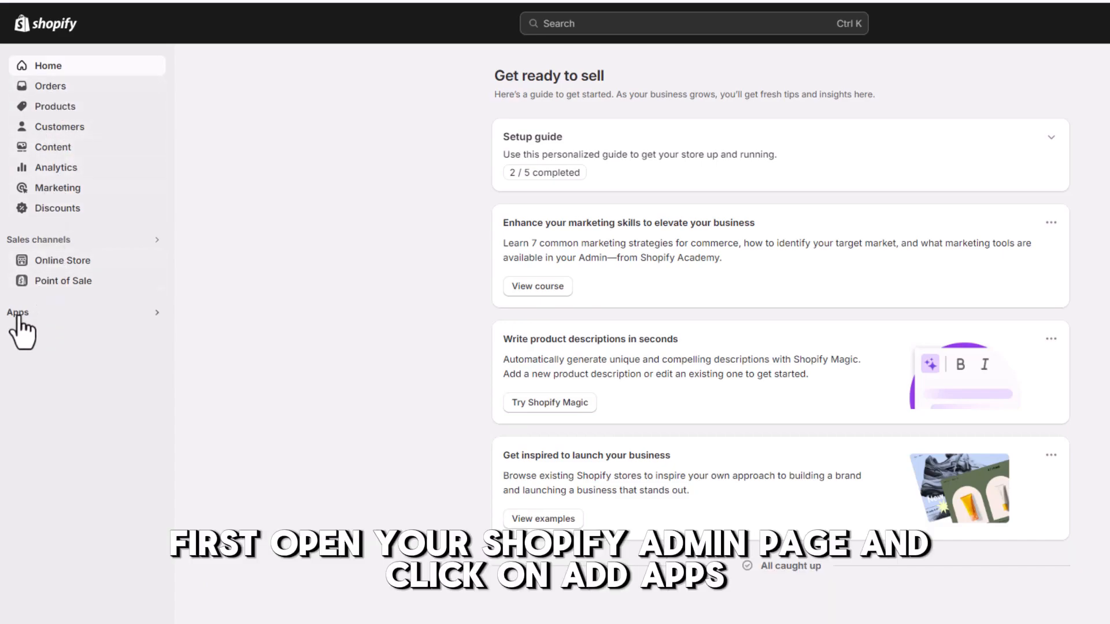
# Open the Picked for you list of all recommended apps from the Apps menu
pyautogui.click(17, 312)
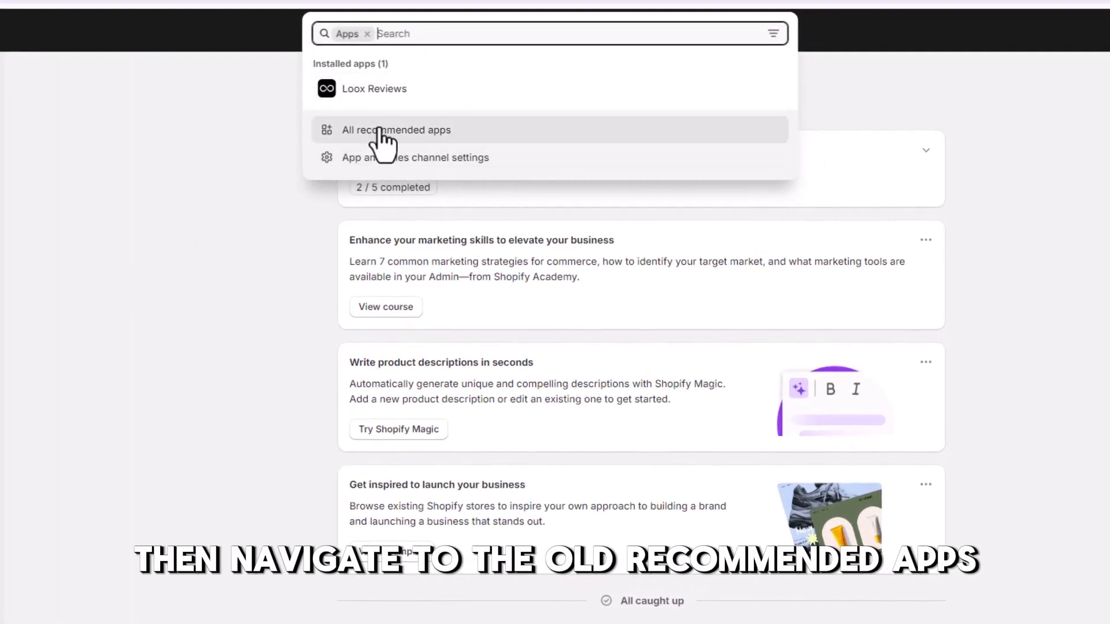
pyautogui.click(413, 128)
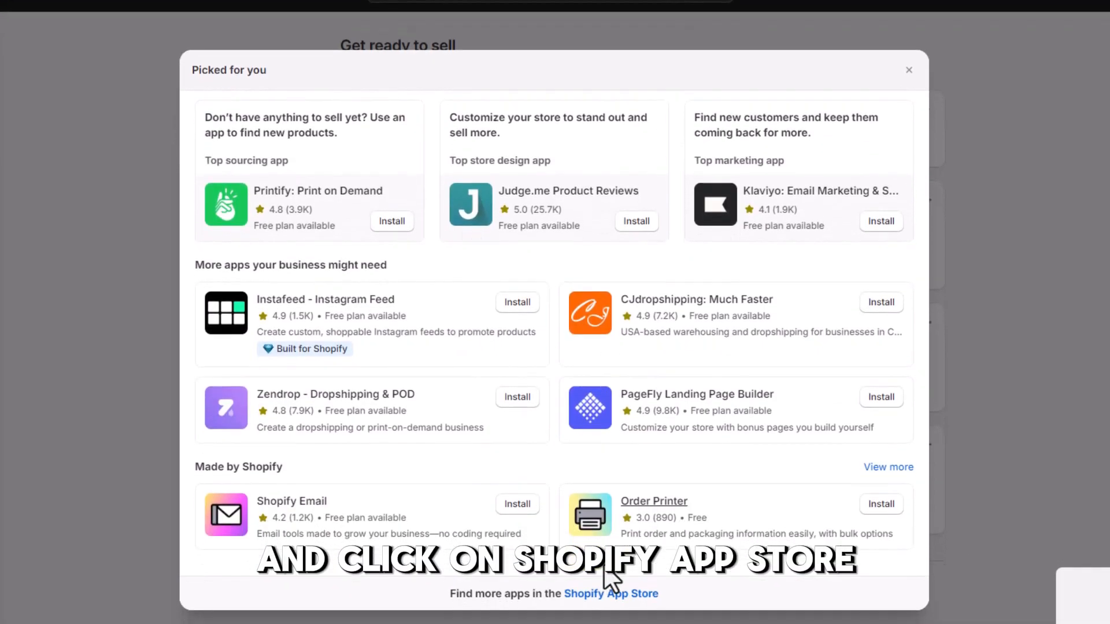
# Search the Shopify App Store for 'Image', pick 'image slider', and open Image Slider Pro
pyautogui.click(598, 592)
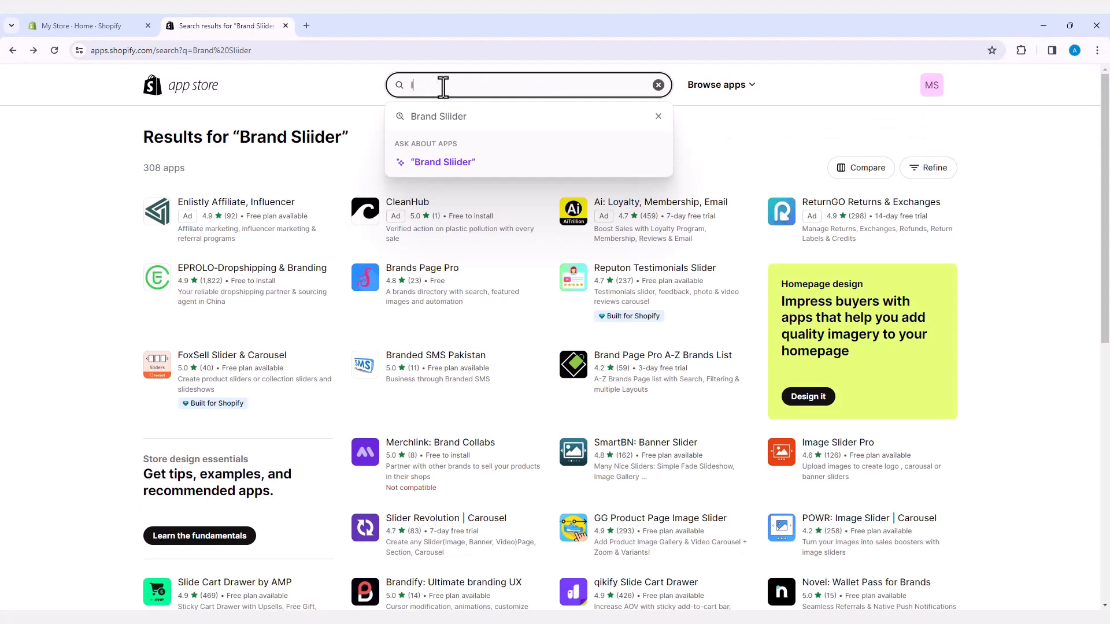
pyautogui.click(443, 87)
pyautogui.write('Image')
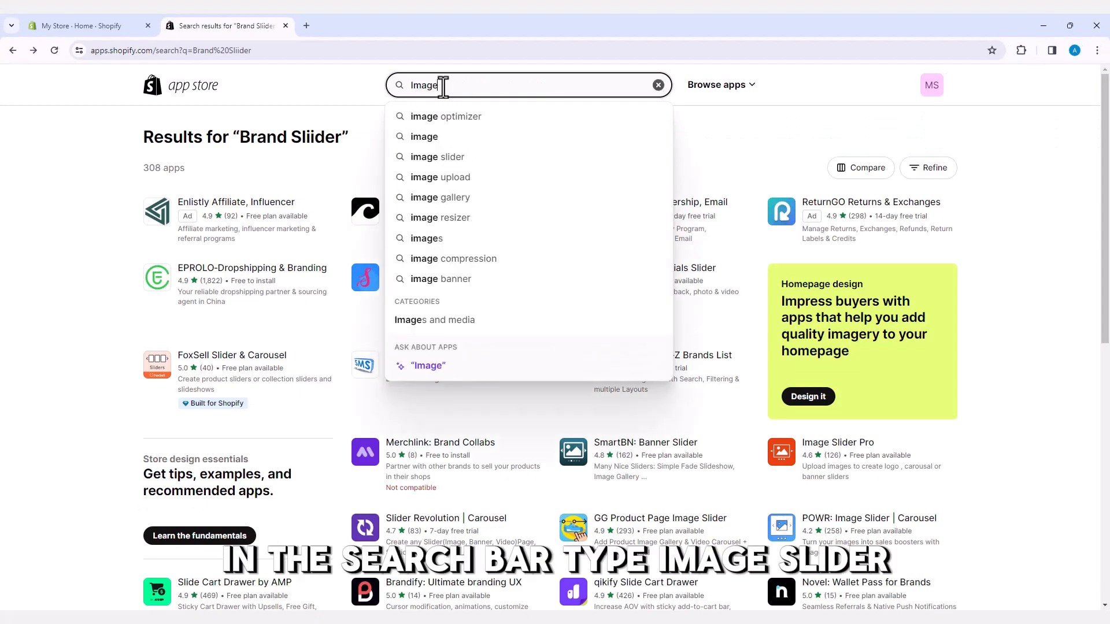
pyautogui.click(439, 162)
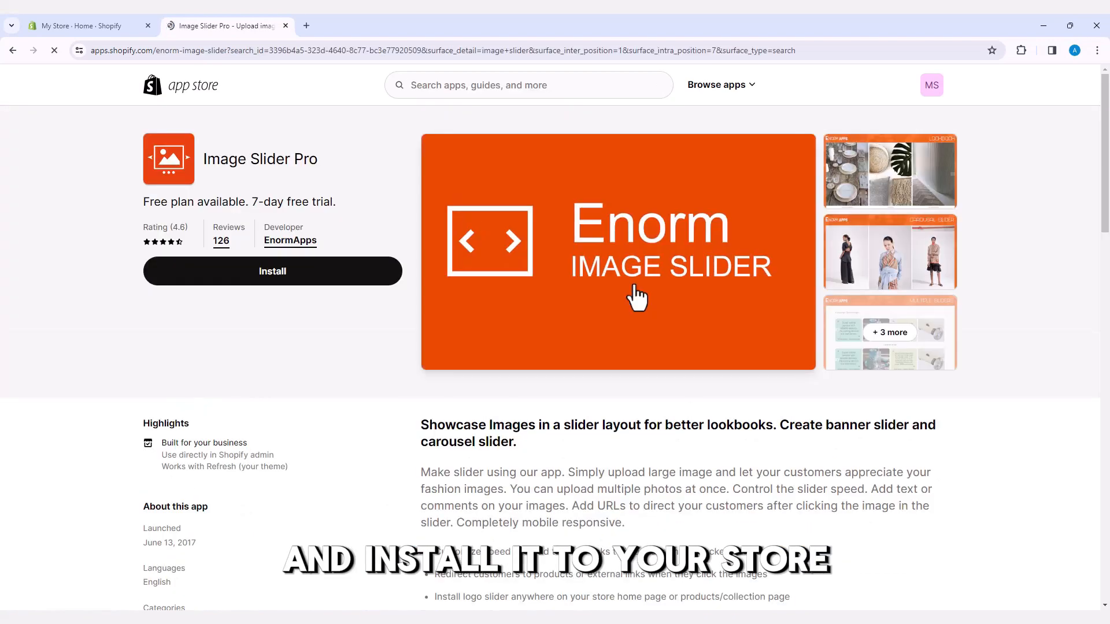
# Install Image Slider Pro and approve its access to the store
pyautogui.click(267, 276)
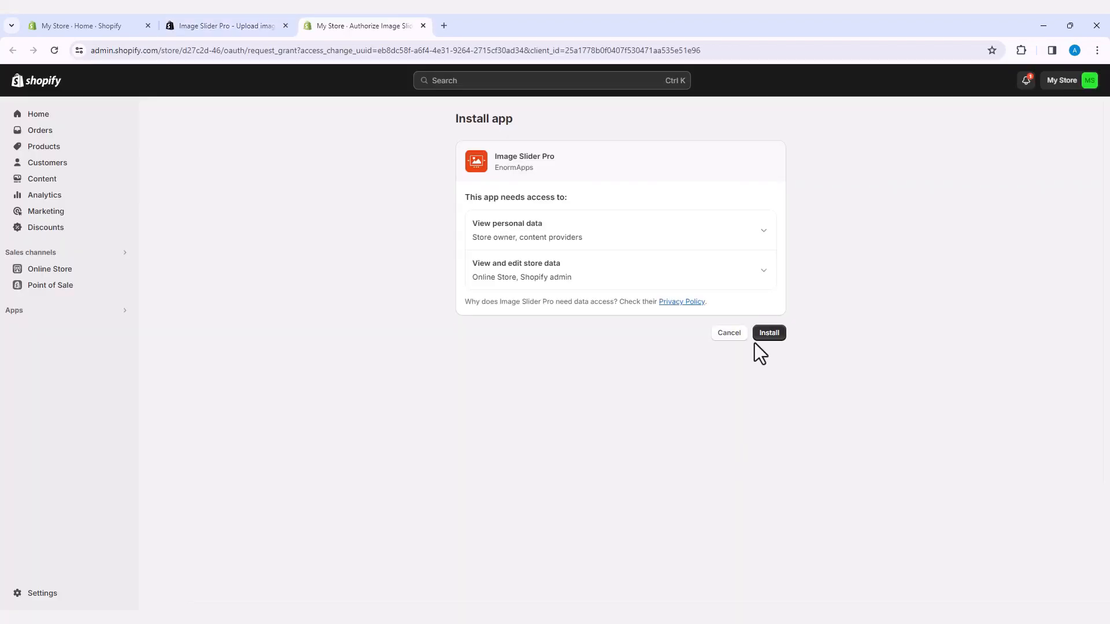
pyautogui.click(768, 333)
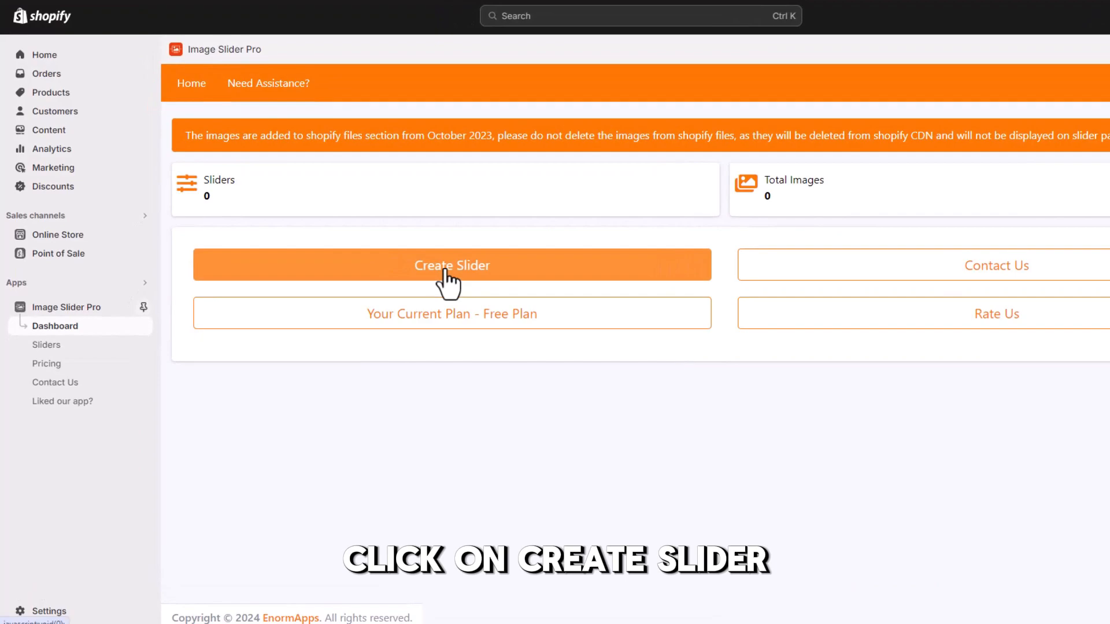
# Create a slider named 'Brand Slider' and set its device type to All
pyautogui.click(445, 274)
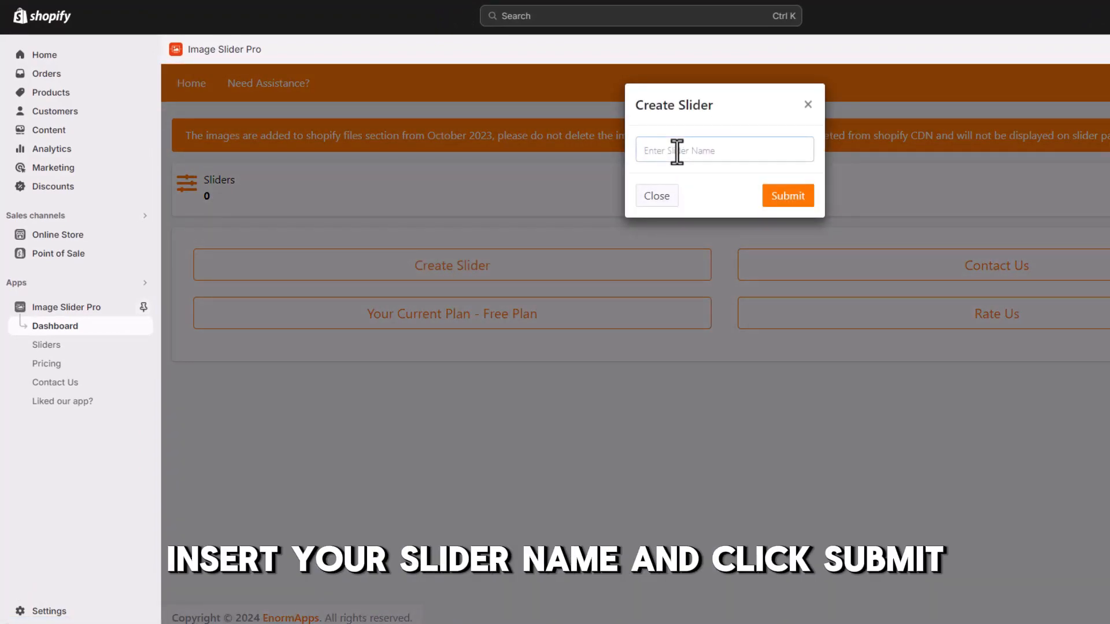
pyautogui.write('Brand Slider')
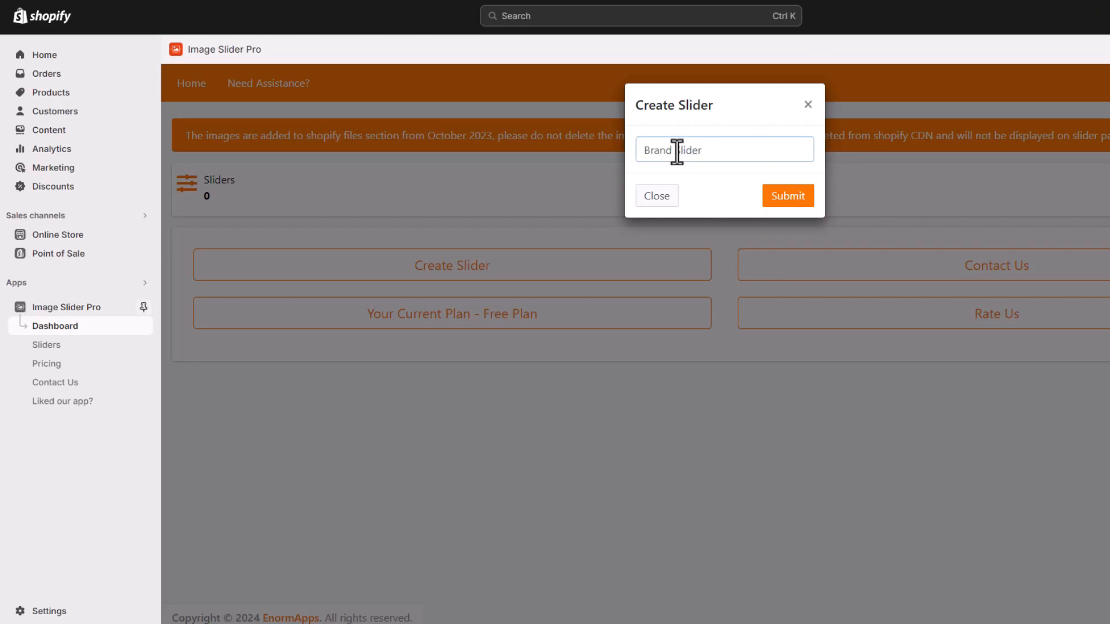
pyautogui.click(785, 197)
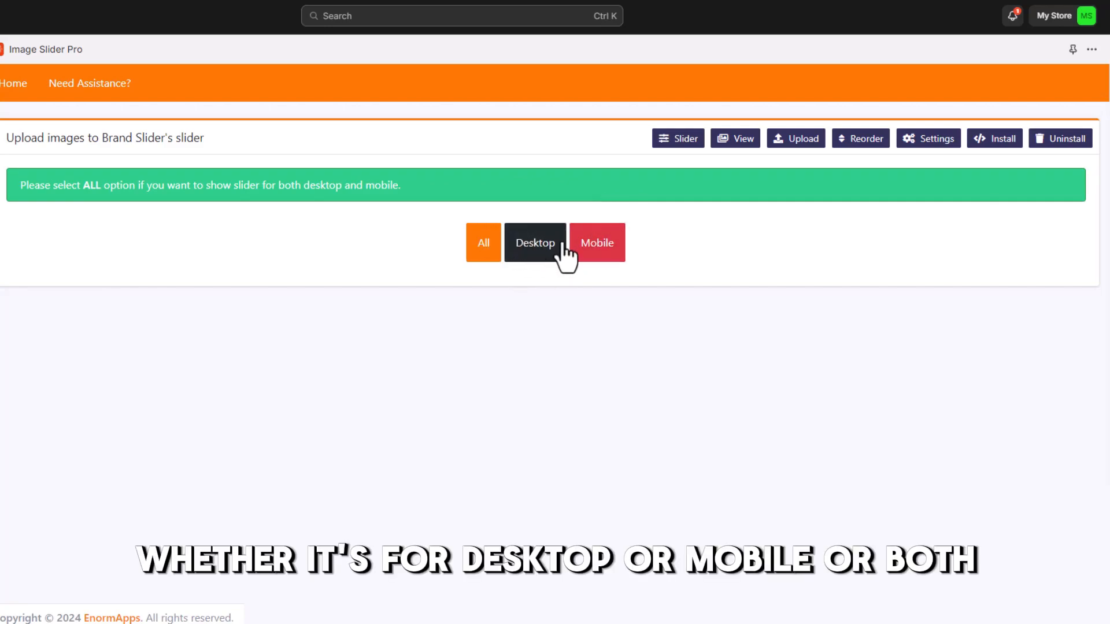
pyautogui.click(487, 248)
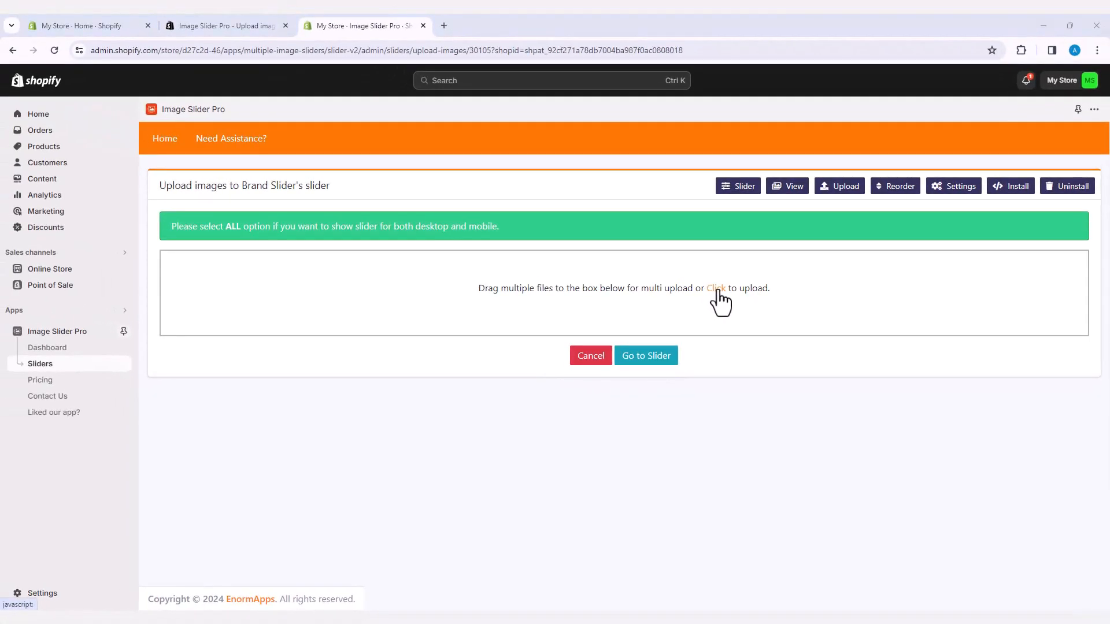
# Upload the Adidas, Apple, E'ara Clothing, Loox and Nike logo files to Brand Slider
pyautogui.click(717, 289)
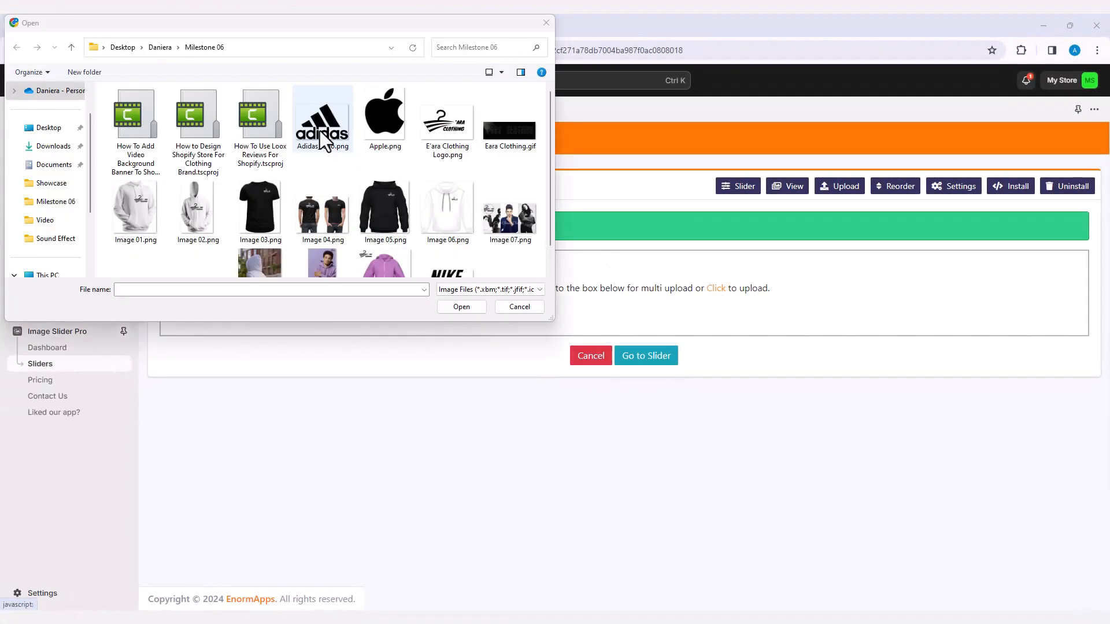
pyautogui.click(334, 131)
pyautogui.keyDown('shift'); pyautogui.click(446, 129); pyautogui.keyUp('shift')
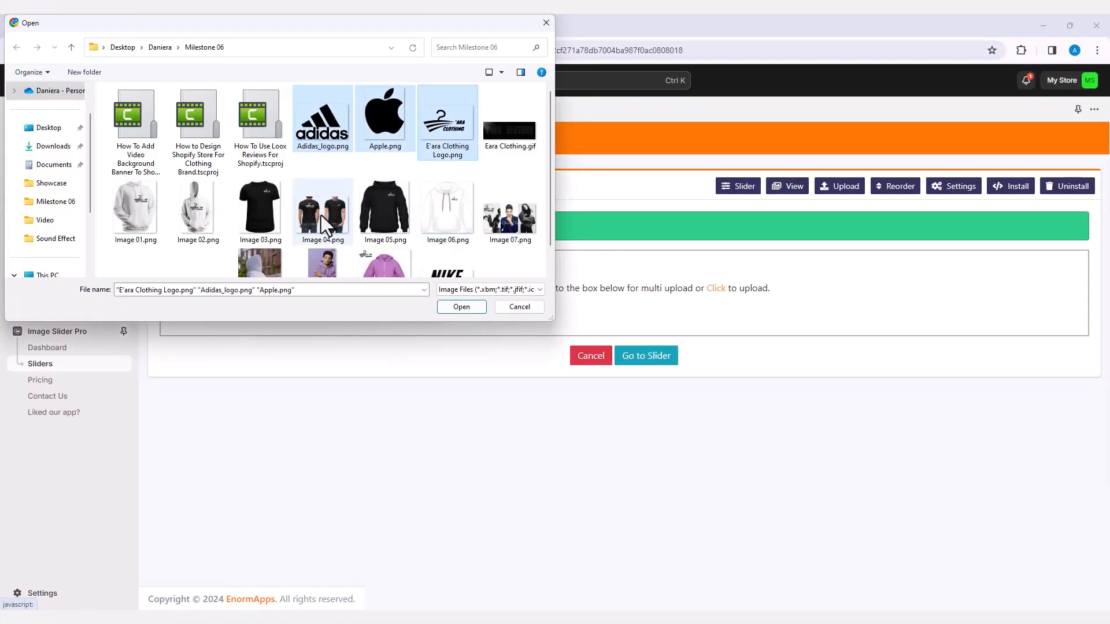
pyautogui.scroll(-1, 341, 179)
pyautogui.keyDown('ctrl'); pyautogui.click(209, 237); pyautogui.keyUp('ctrl')
pyautogui.keyDown('ctrl'); pyautogui.click(453, 255); pyautogui.keyUp('ctrl')
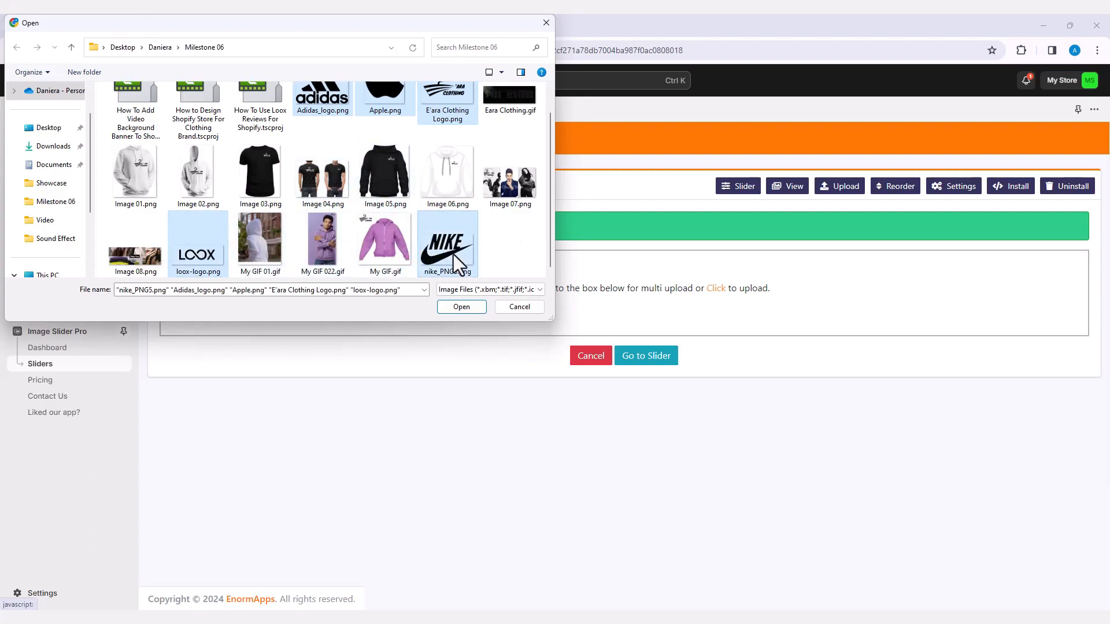
pyautogui.click(462, 307)
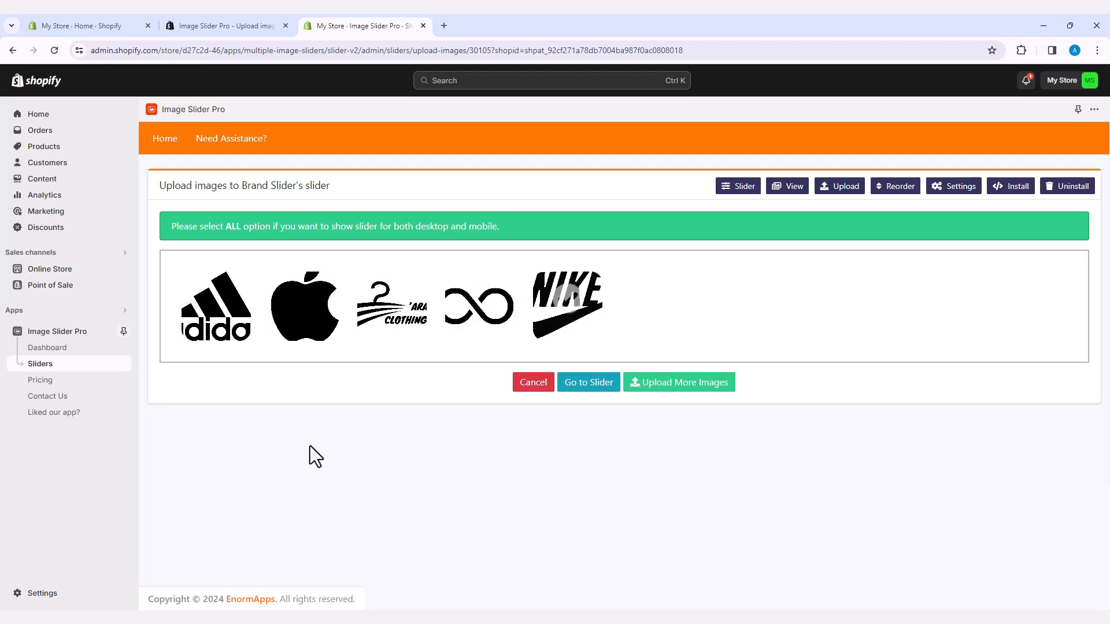
# Review the five uploaded logos in the image table, leaving captions, alt tags and links blank
pyautogui.click(595, 386)
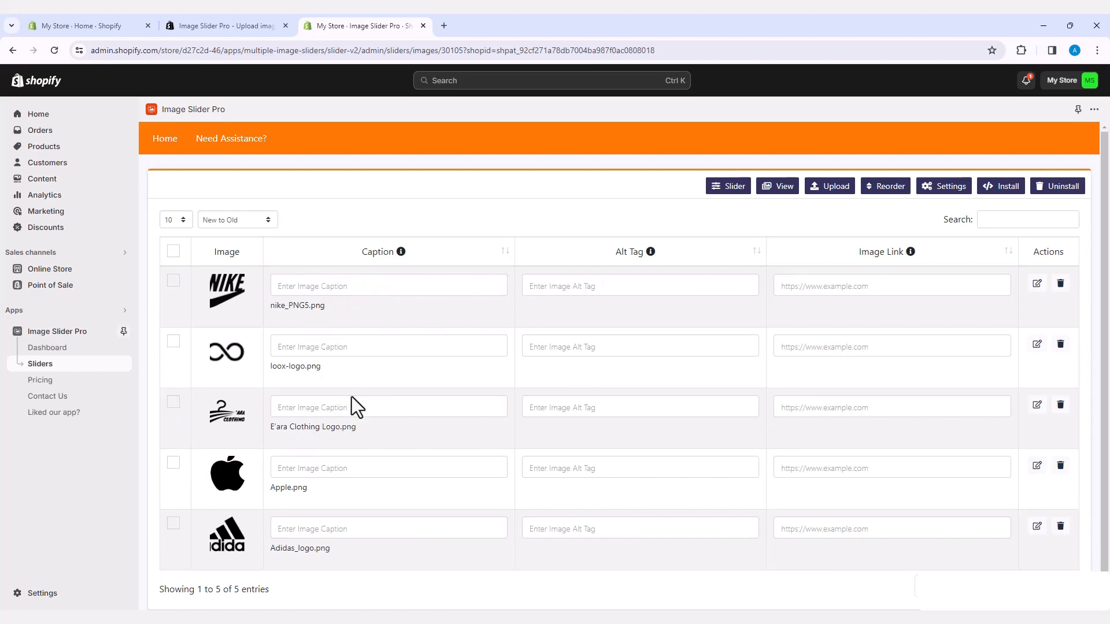
pyautogui.scroll(-1, 608, 417)
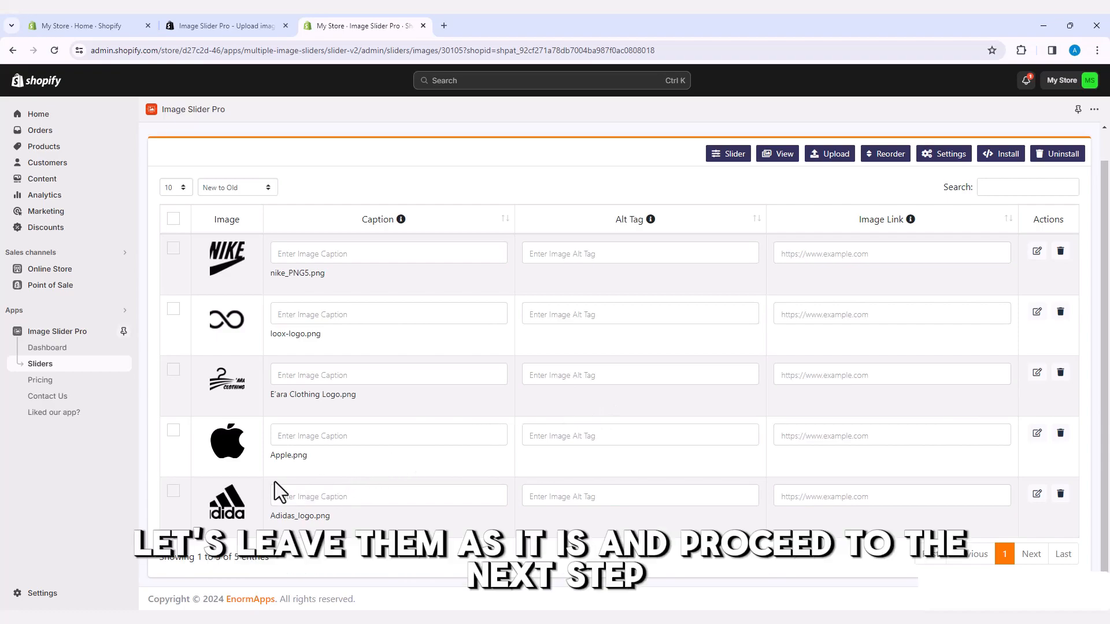
pyautogui.scroll(1, 275, 481)
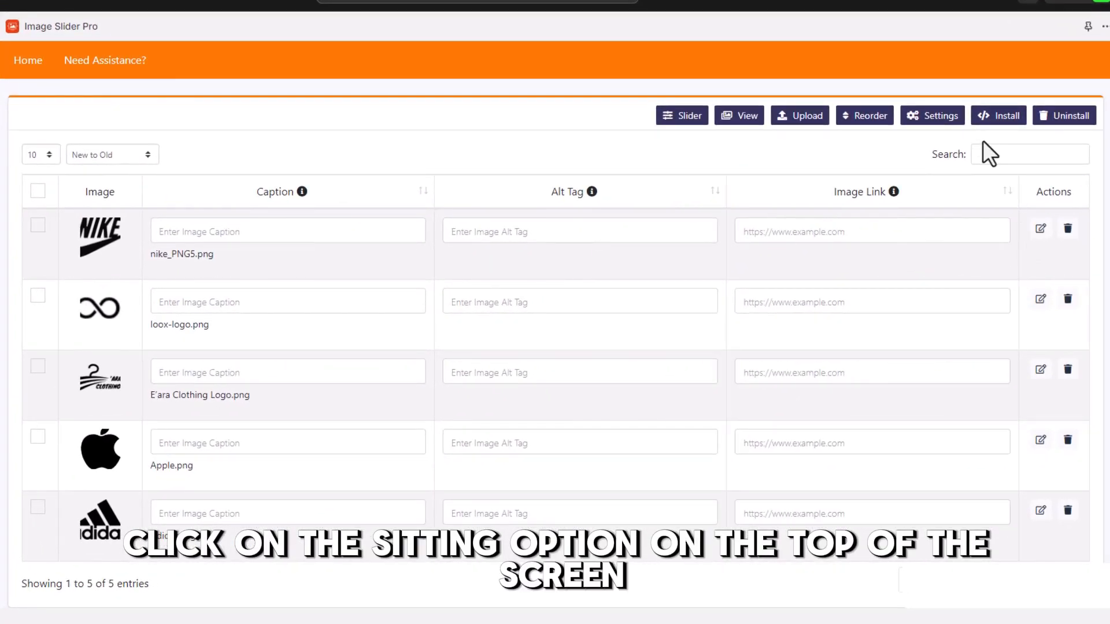
# In the slider settings, keep Inline Display after trying Popup, and keep Manual Sorting image order
pyautogui.click(935, 118)
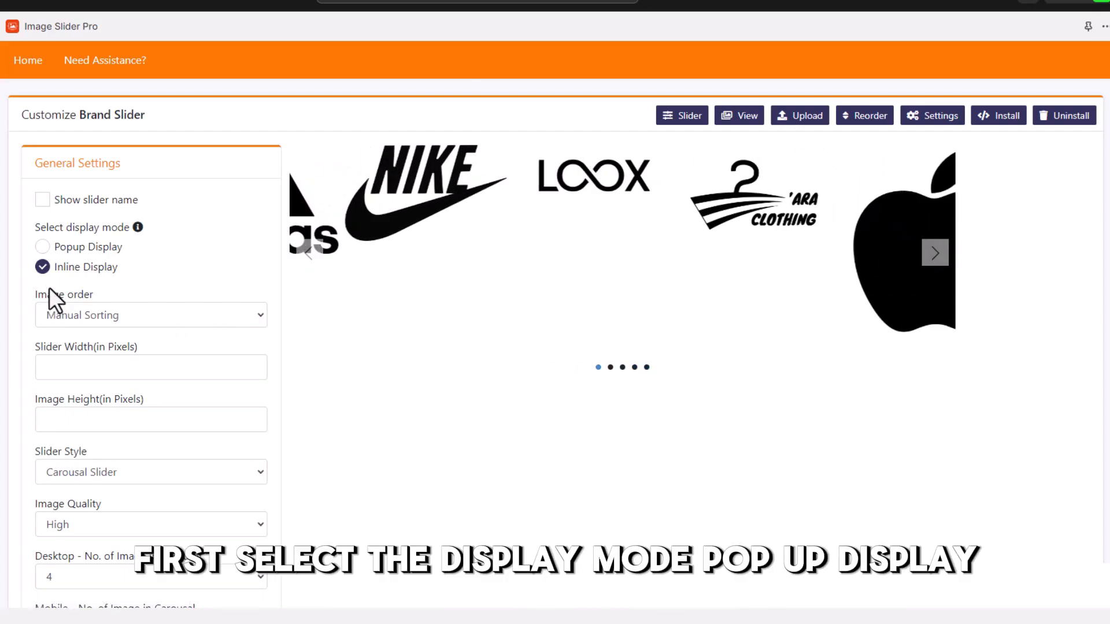
pyautogui.click(43, 248)
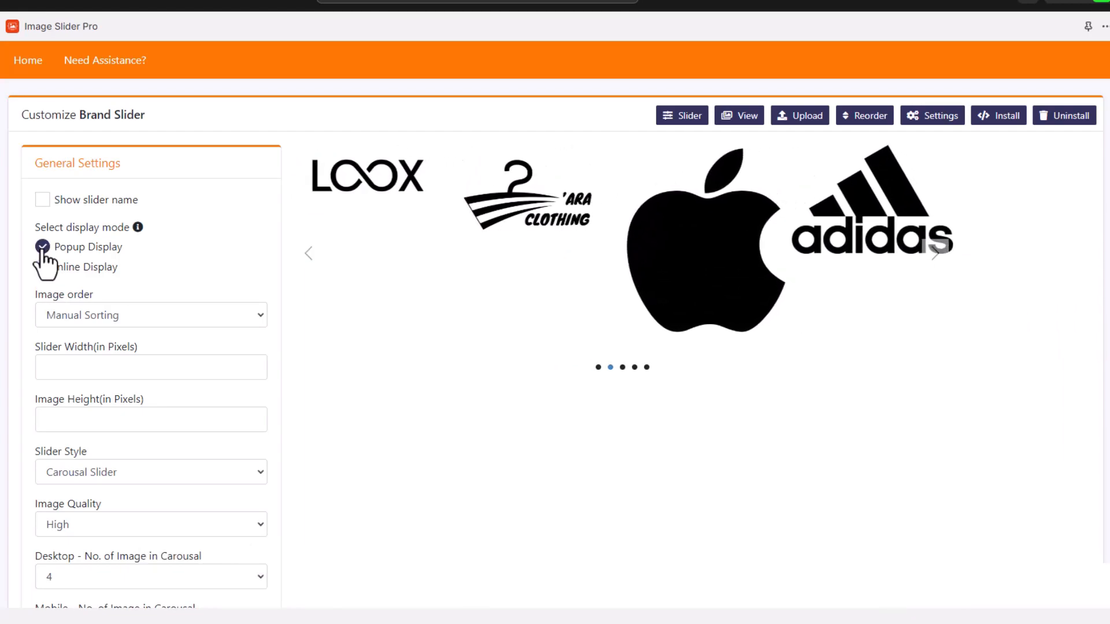
pyautogui.click(43, 268)
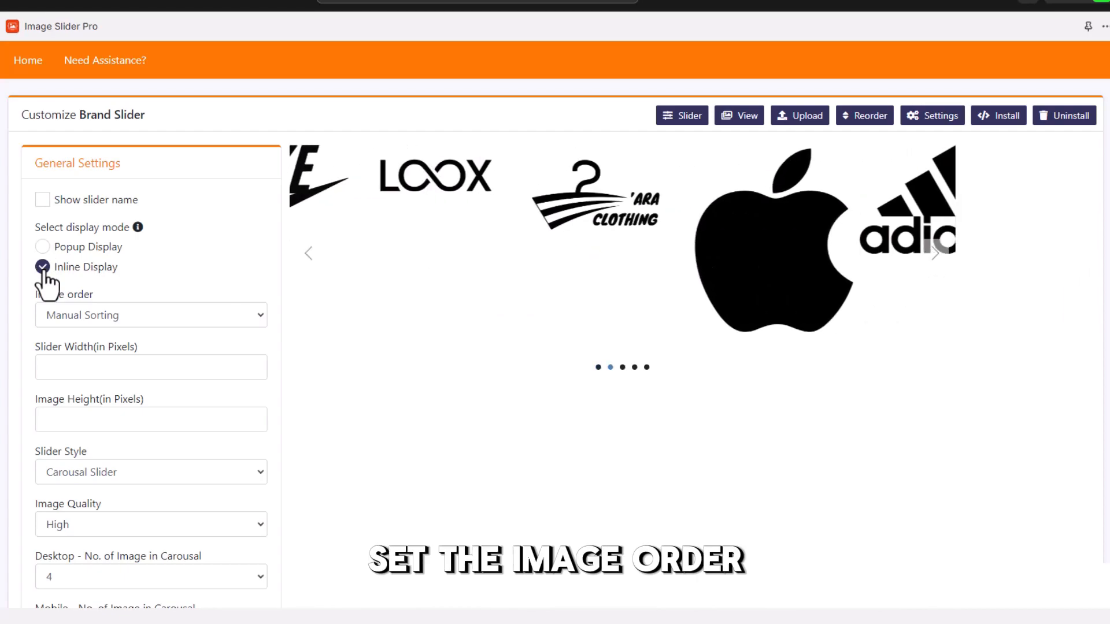
pyautogui.click(67, 318)
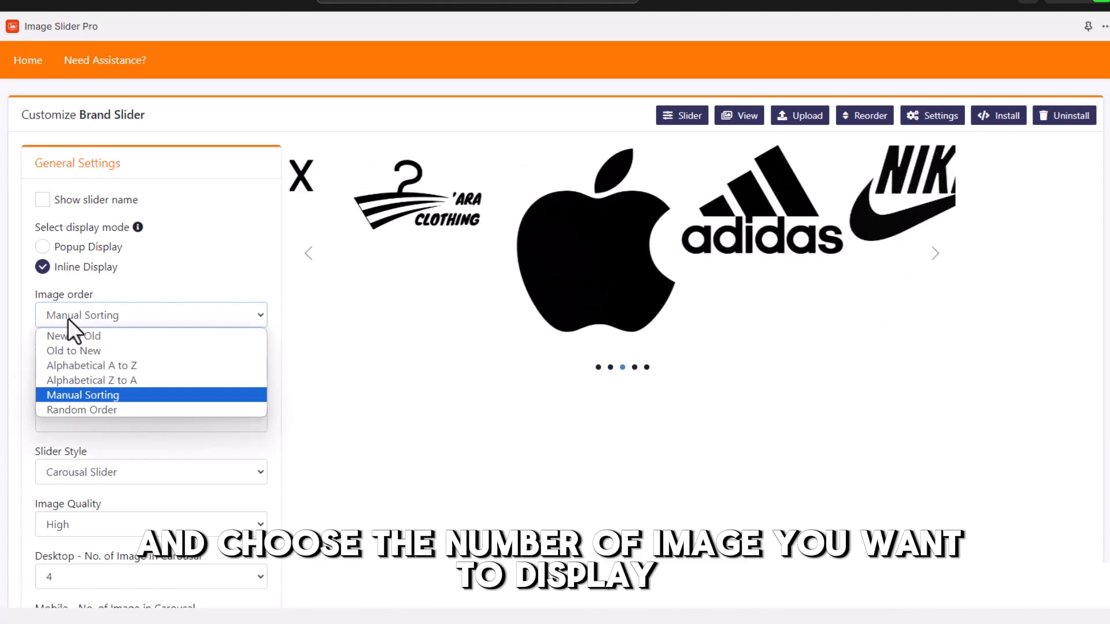
pyautogui.click(68, 317)
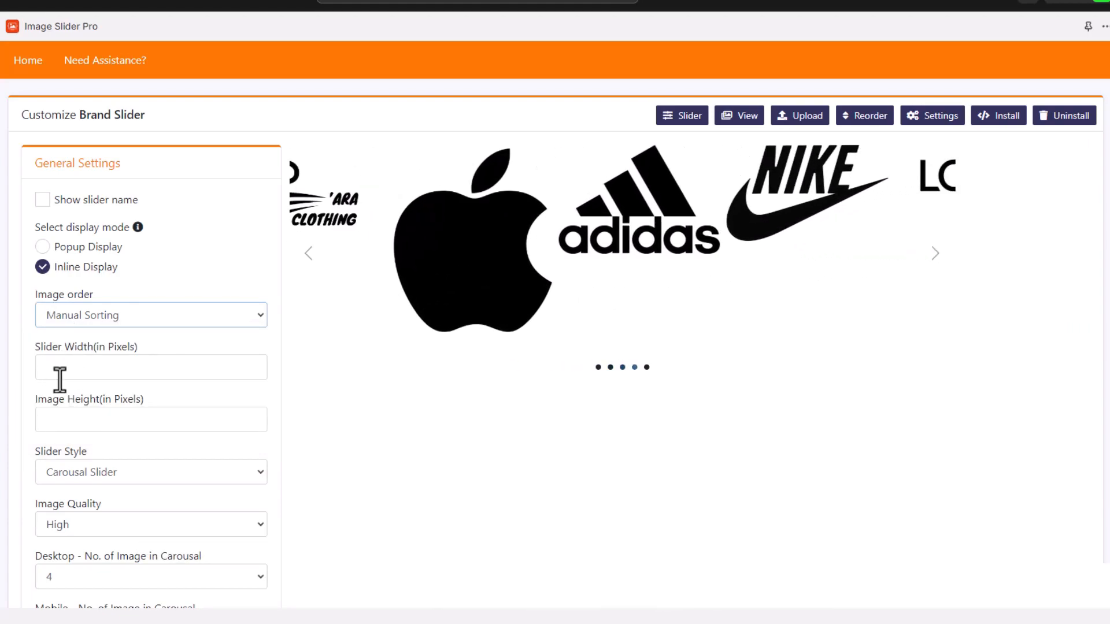
pyautogui.scroll(-3, 58, 375)
pyautogui.scroll(-1, 59, 379)
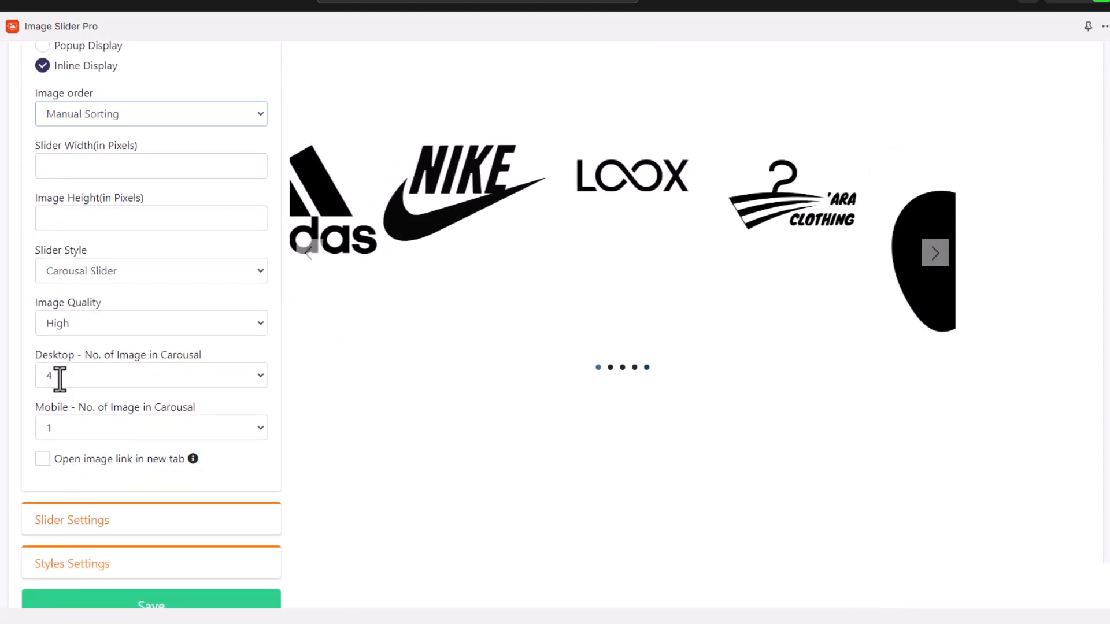
# Set desktop images per carousel to 4 after briefly trying 3
pyautogui.click(66, 378)
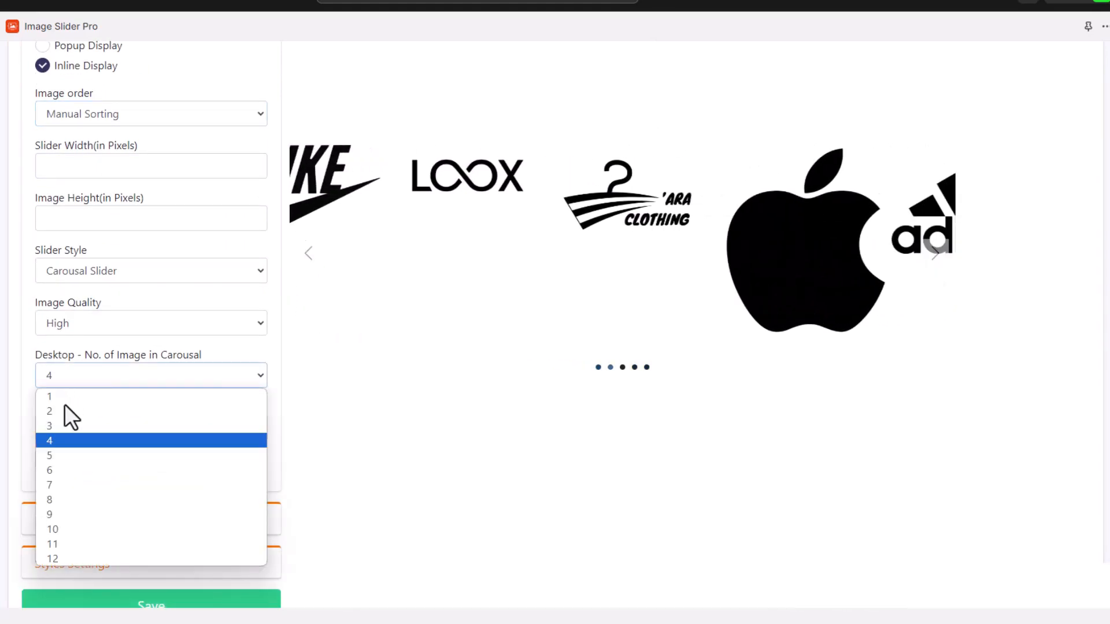
pyautogui.click(54, 425)
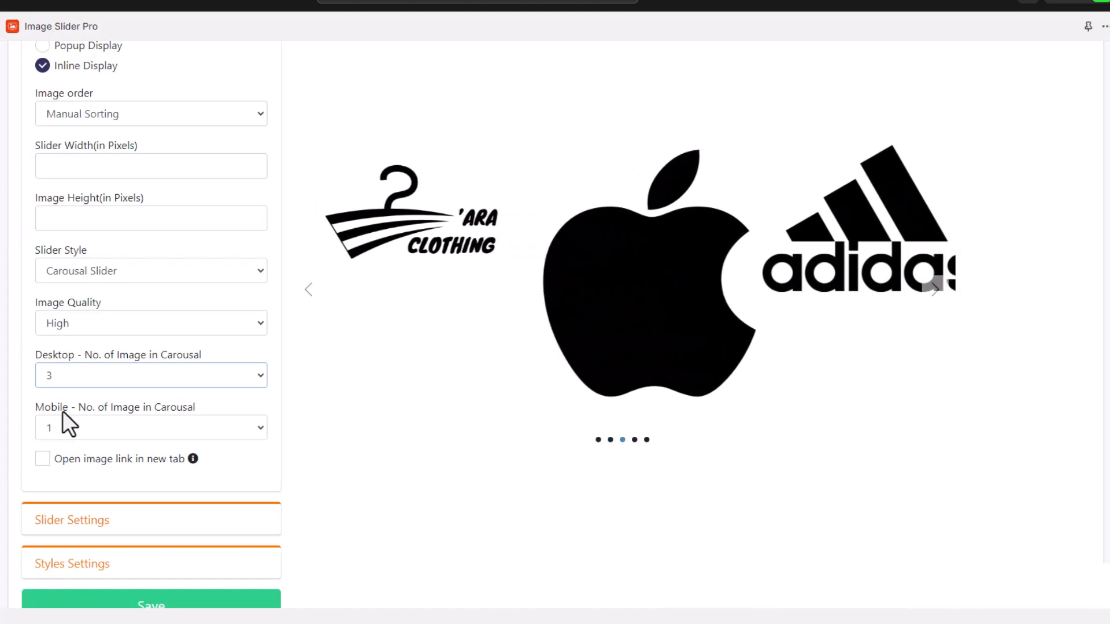
pyautogui.click(66, 380)
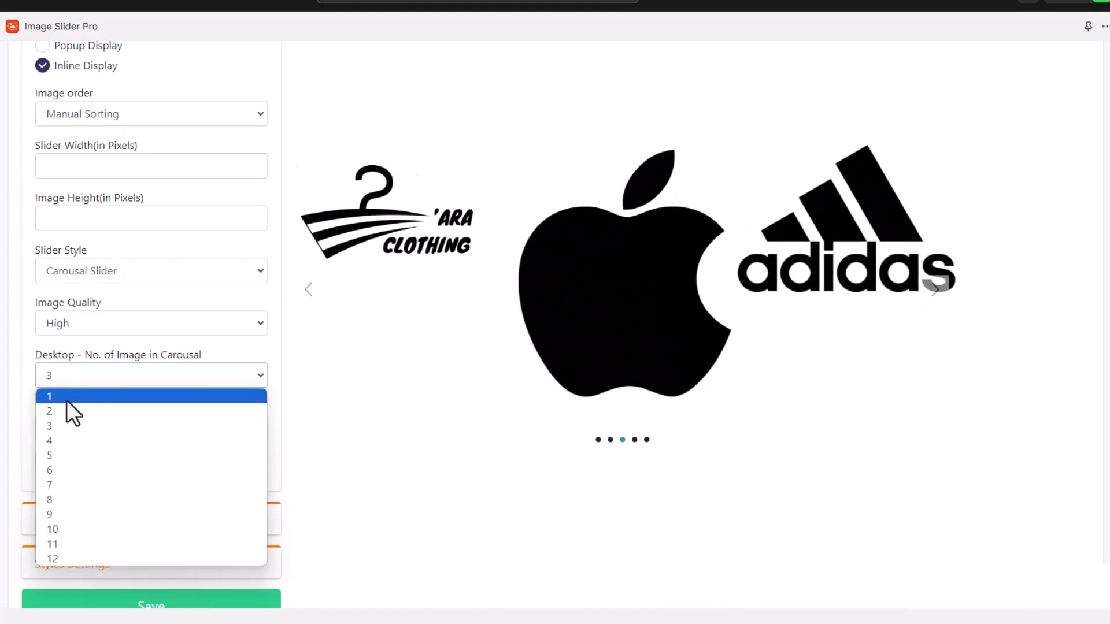
pyautogui.click(57, 440)
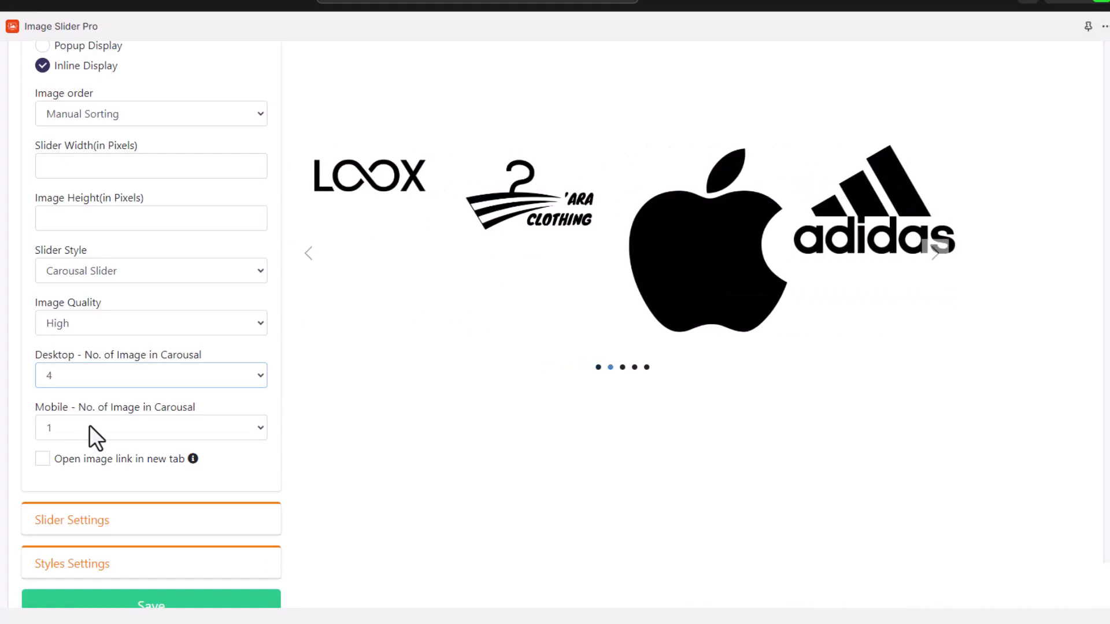
# Keep the arrow background colour at #FFFDFD after briefly trying #080808, with arrow text #000000
pyautogui.click(86, 451)
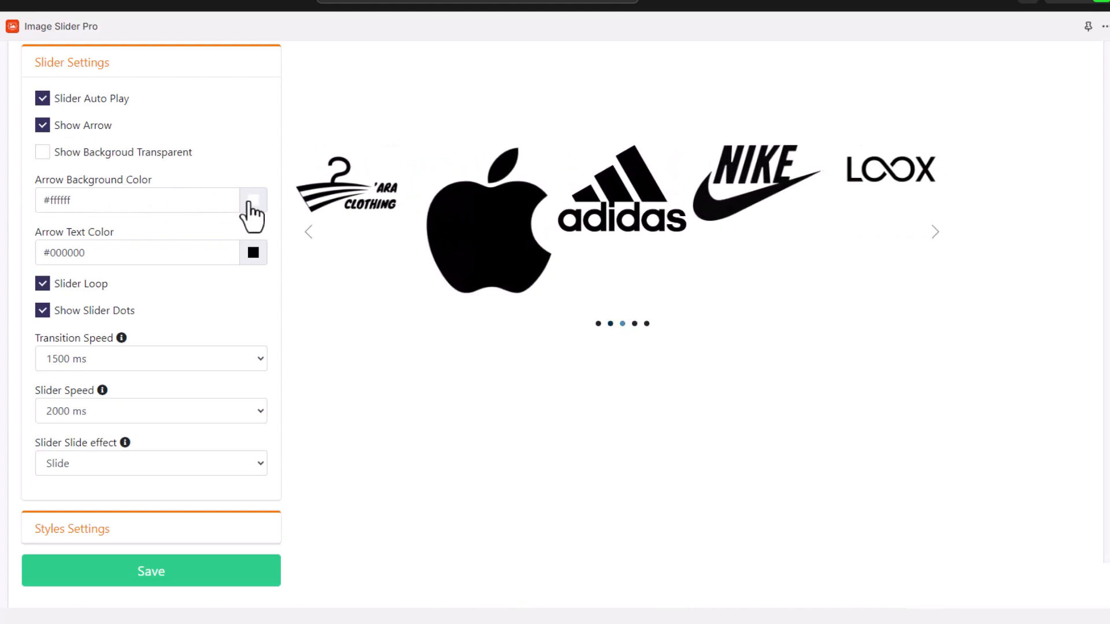
pyautogui.click(251, 204)
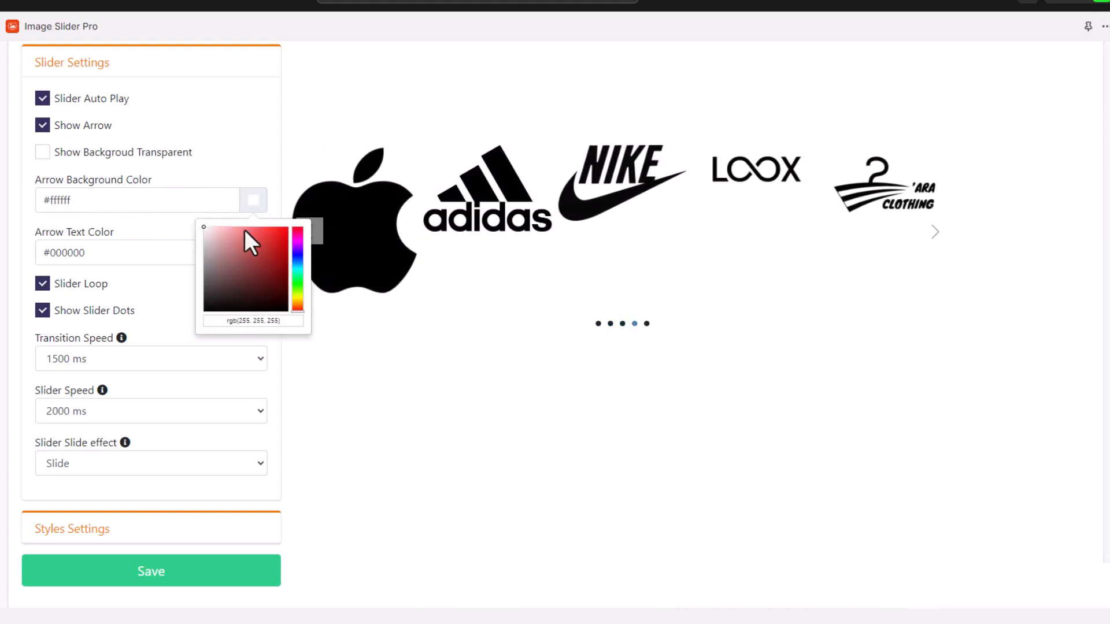
pyautogui.click(206, 309)
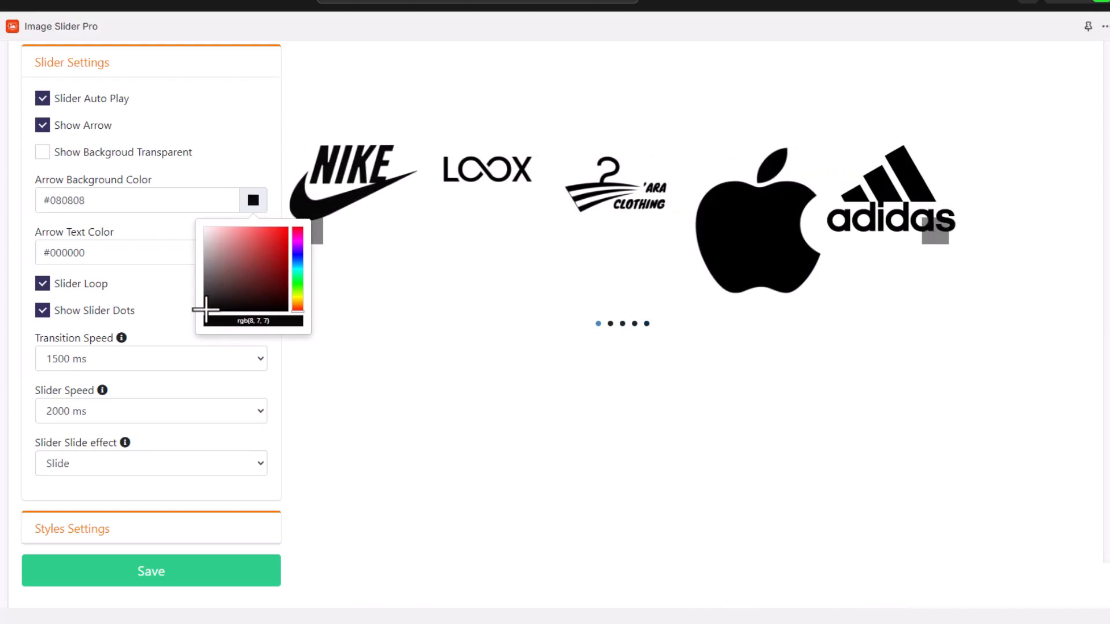
pyautogui.click(51, 449)
pyautogui.scroll(-1, 51, 453)
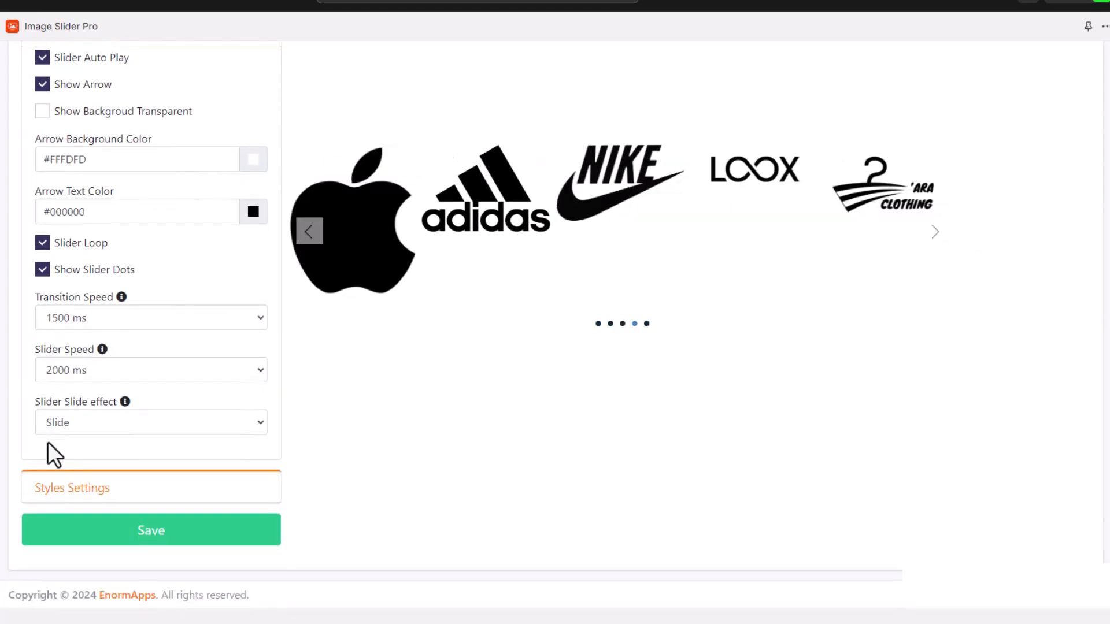
# Expand Styles Settings and review the available image gutter sizes
pyautogui.click(68, 489)
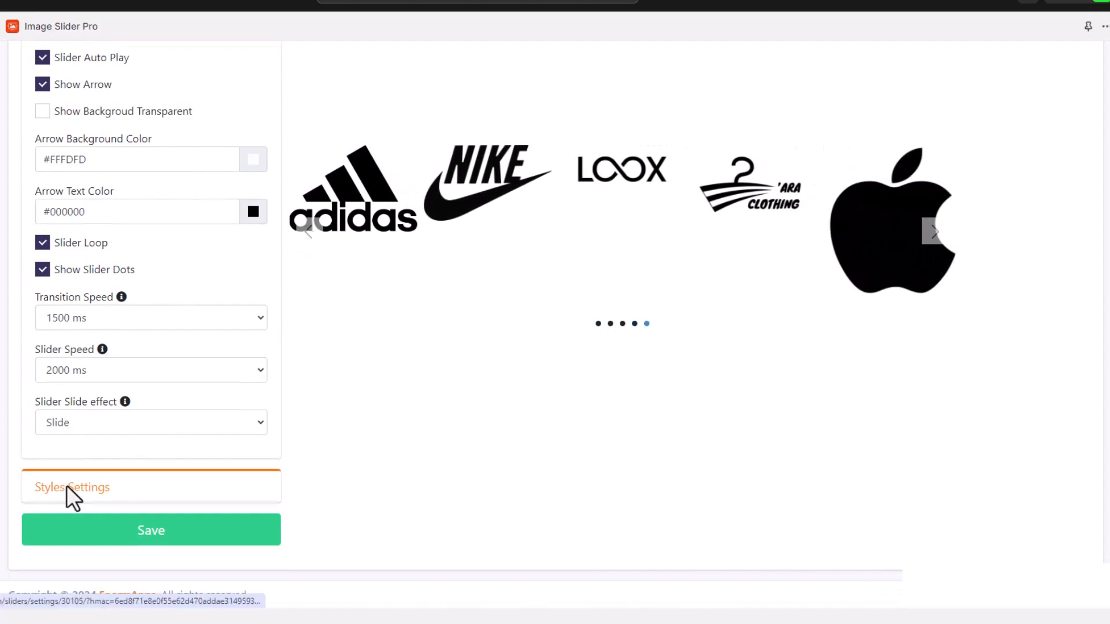
pyautogui.scroll(-3, 75, 478)
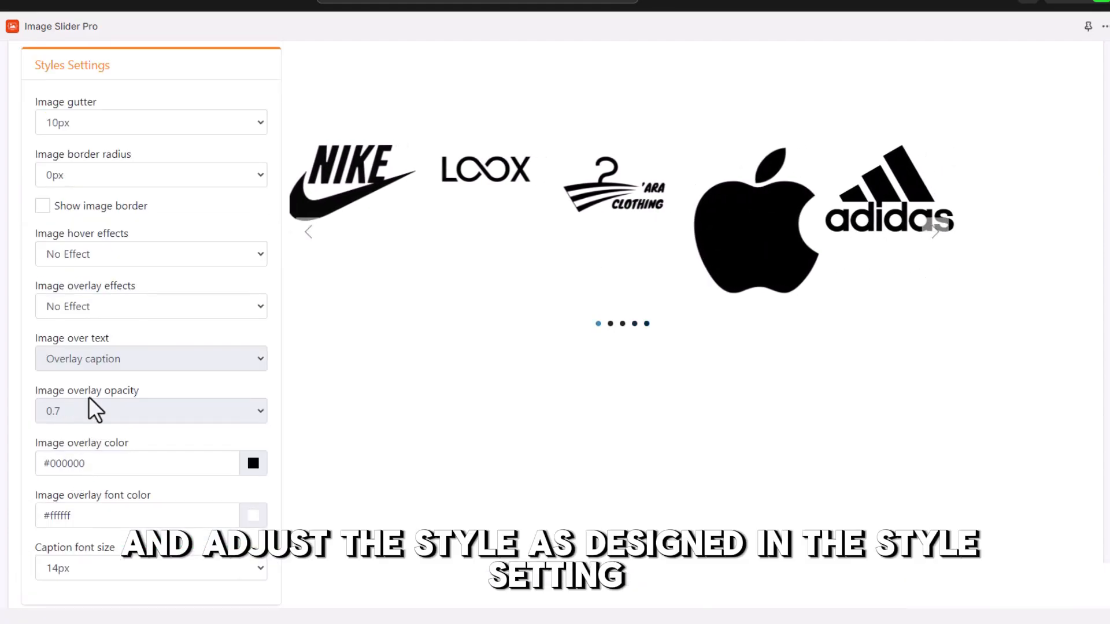
pyautogui.click(184, 124)
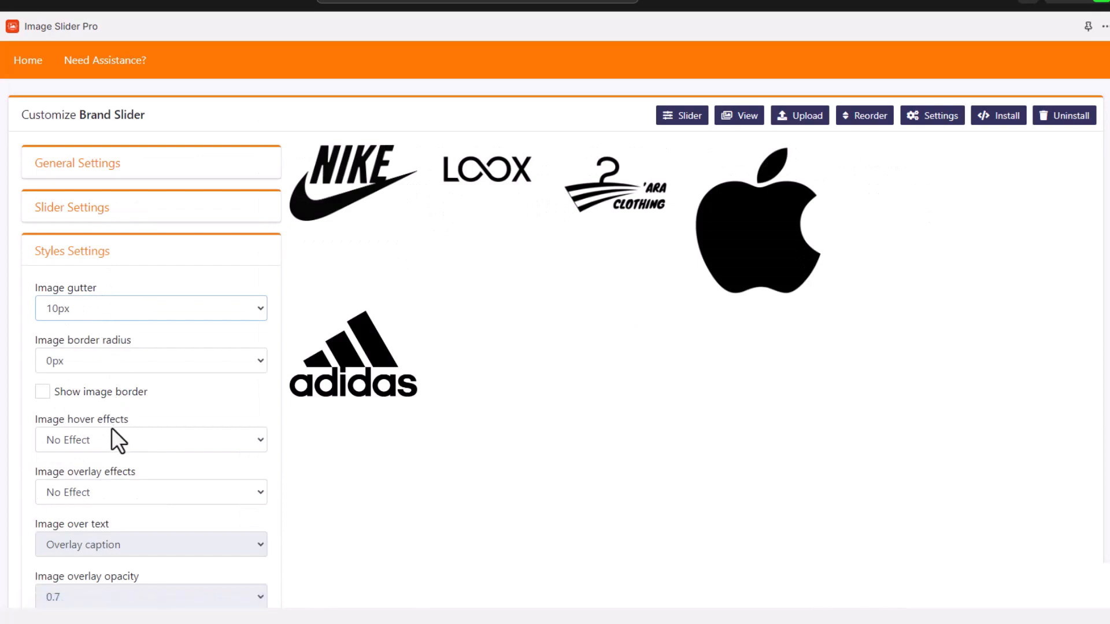
pyautogui.scroll(-1, 112, 428)
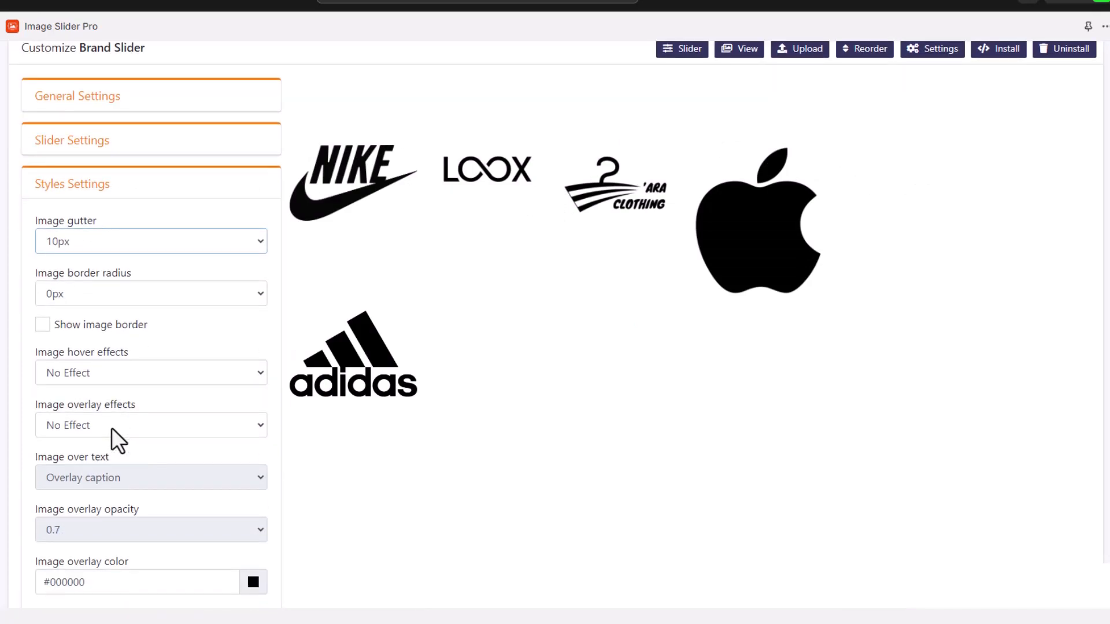
# Set the image hover effect to Zoom Out and the overlay effect to Slide Left
pyautogui.click(108, 381)
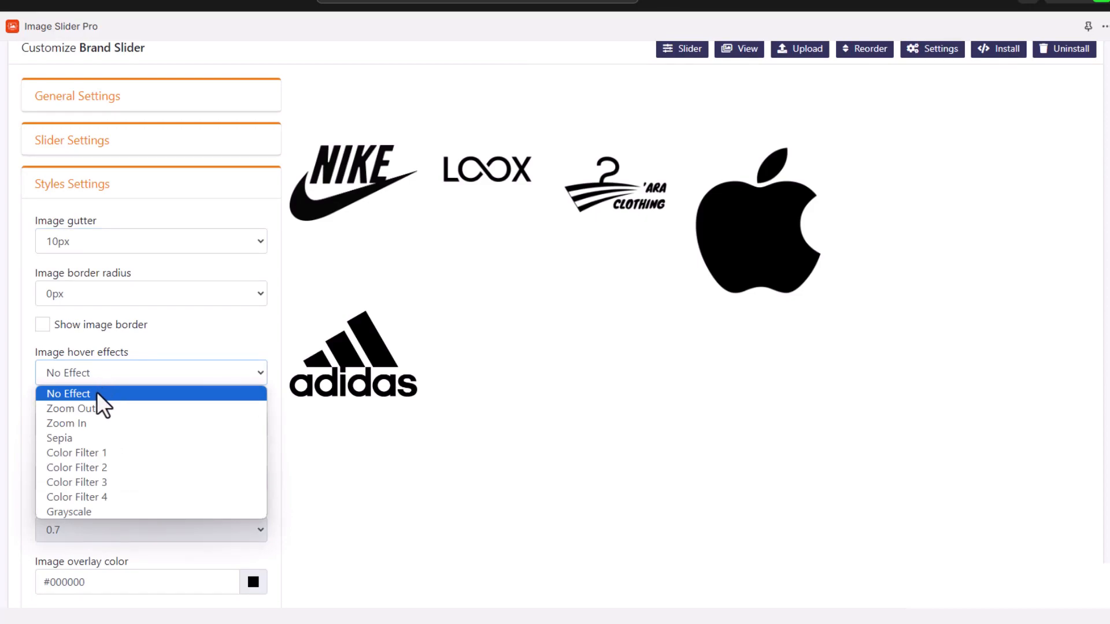
pyautogui.click(91, 411)
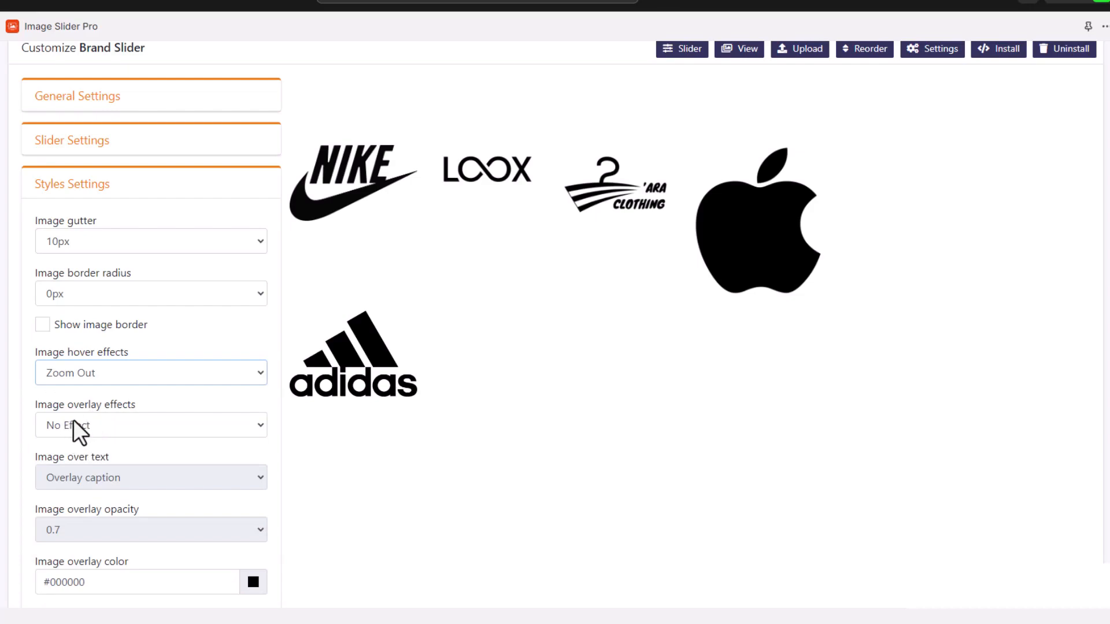
pyautogui.click(104, 431)
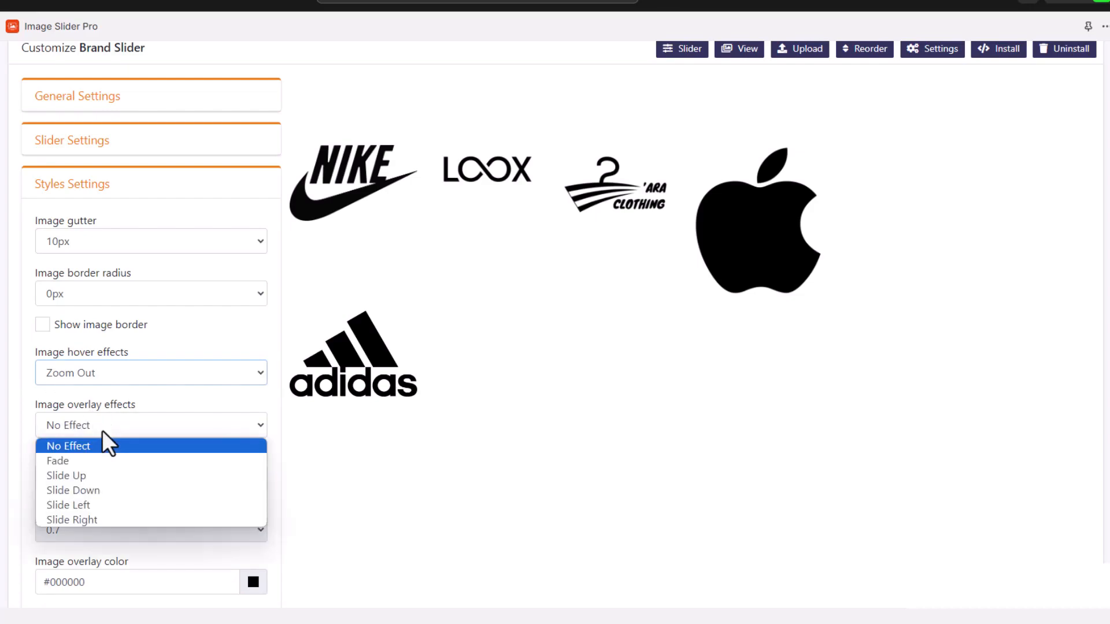
pyautogui.click(91, 506)
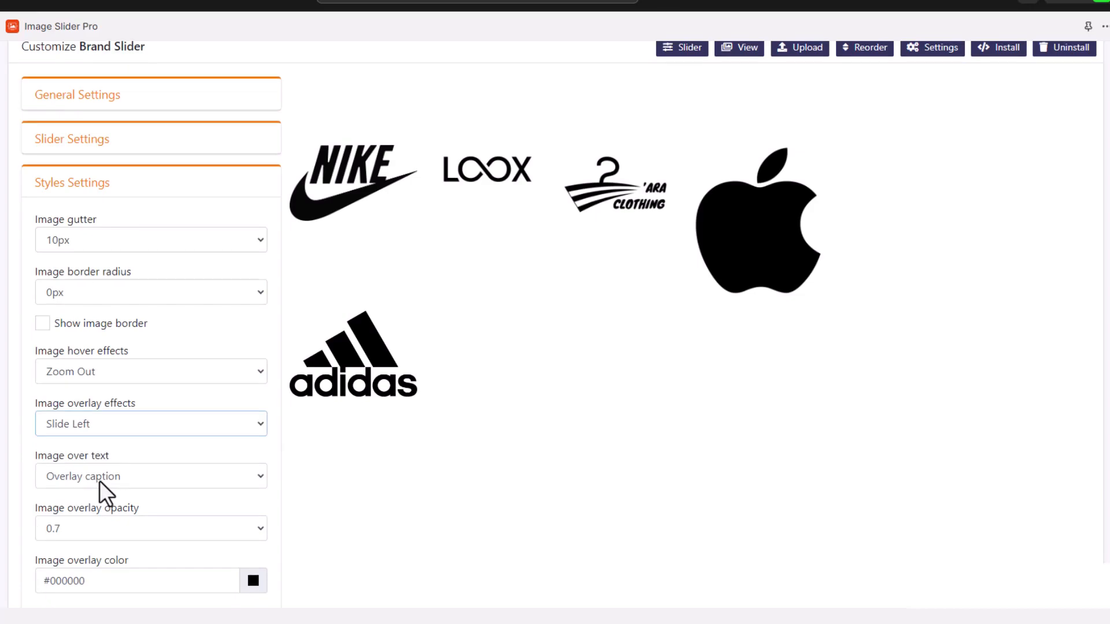
pyautogui.scroll(-3, 104, 493)
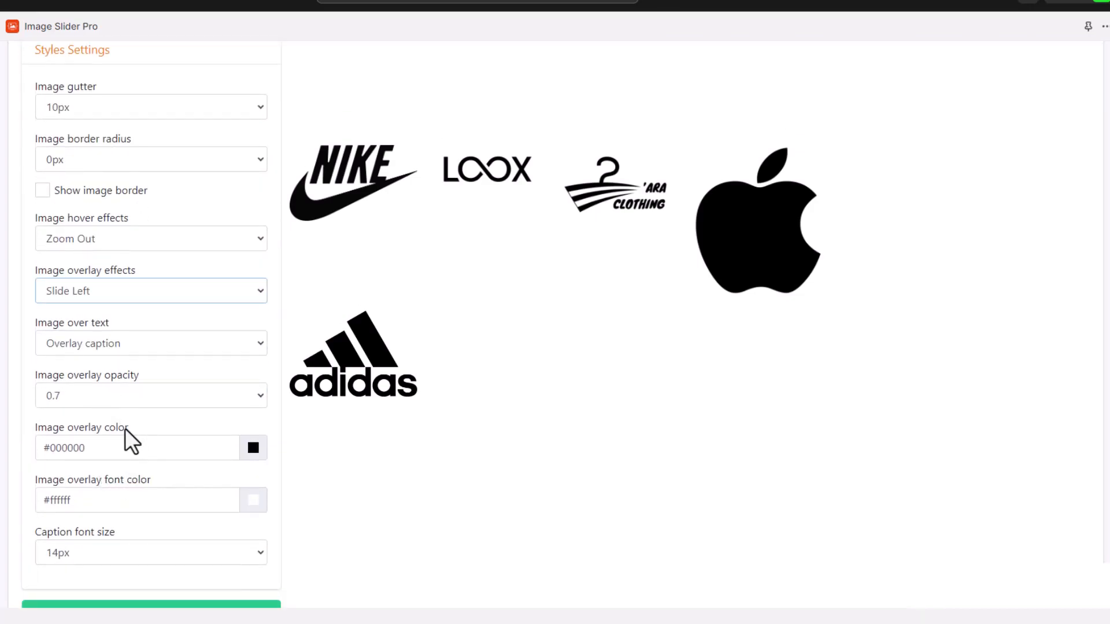
pyautogui.scroll(-2, 132, 442)
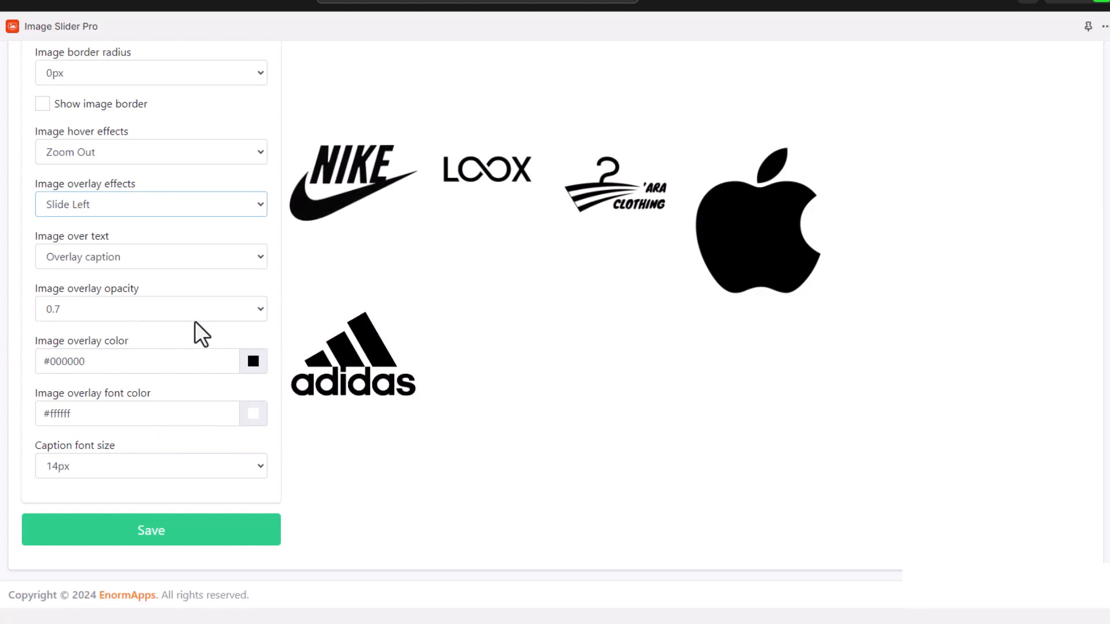
pyautogui.scroll(5, 192, 318)
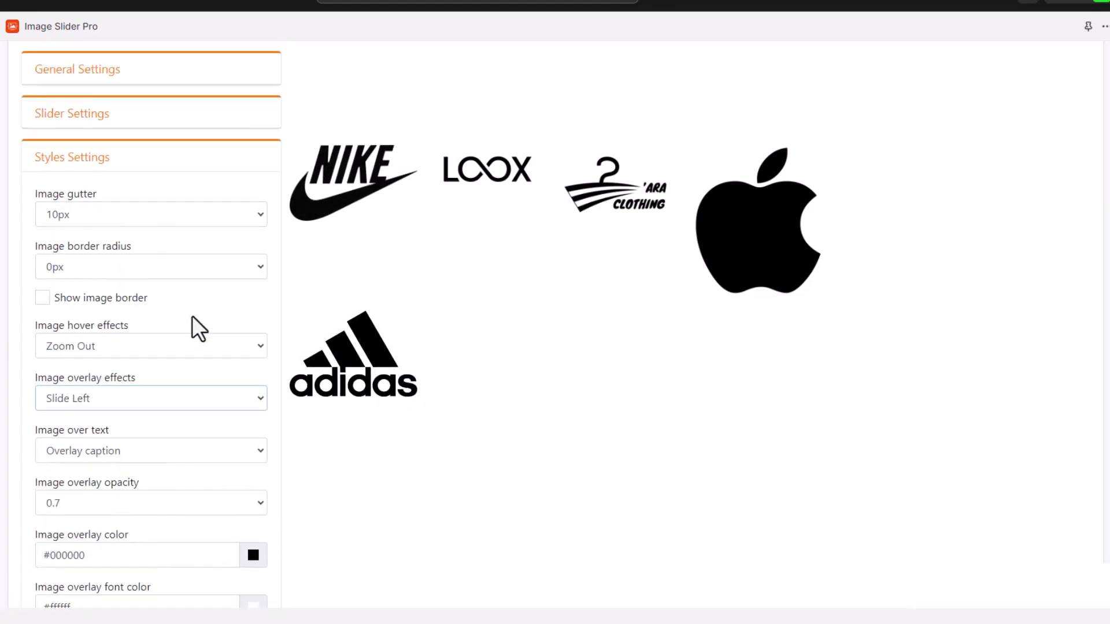
pyautogui.click(119, 232)
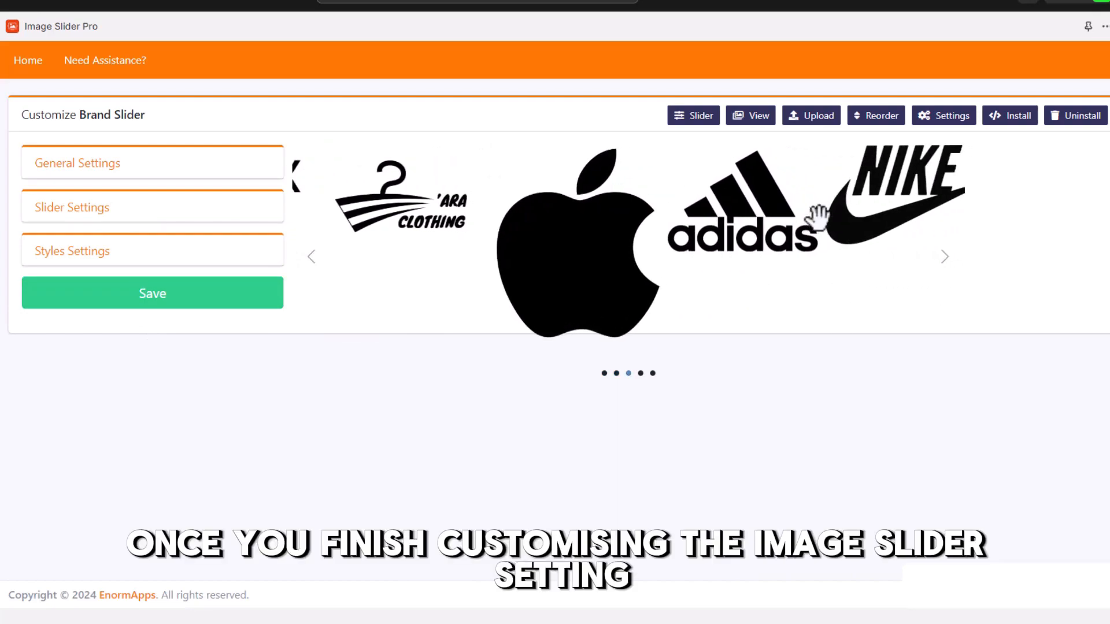
# Save Brand Slider's settings and view its install page with page and manual embed options
pyautogui.click(176, 297)
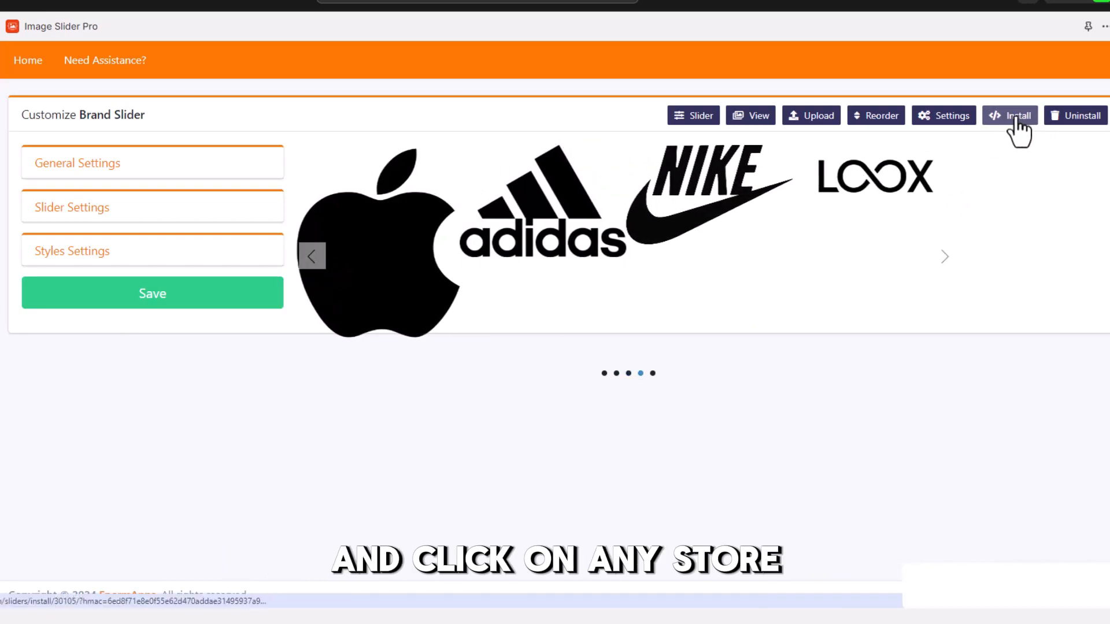
pyautogui.click(1016, 119)
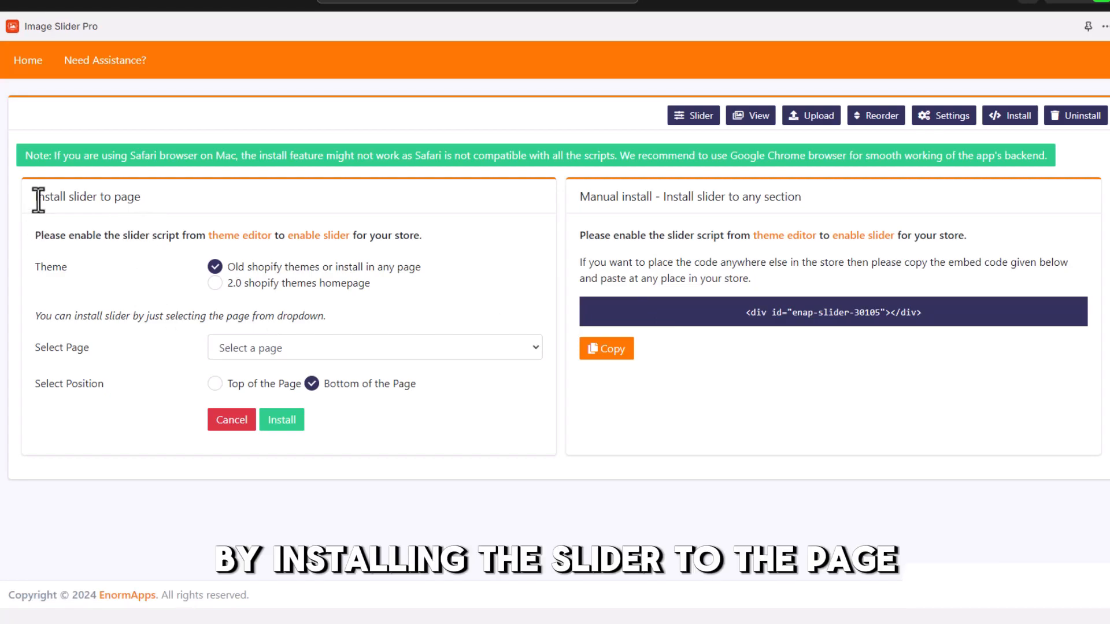
pyautogui.moveTo(32, 200); pyautogui.dragTo(149, 201)
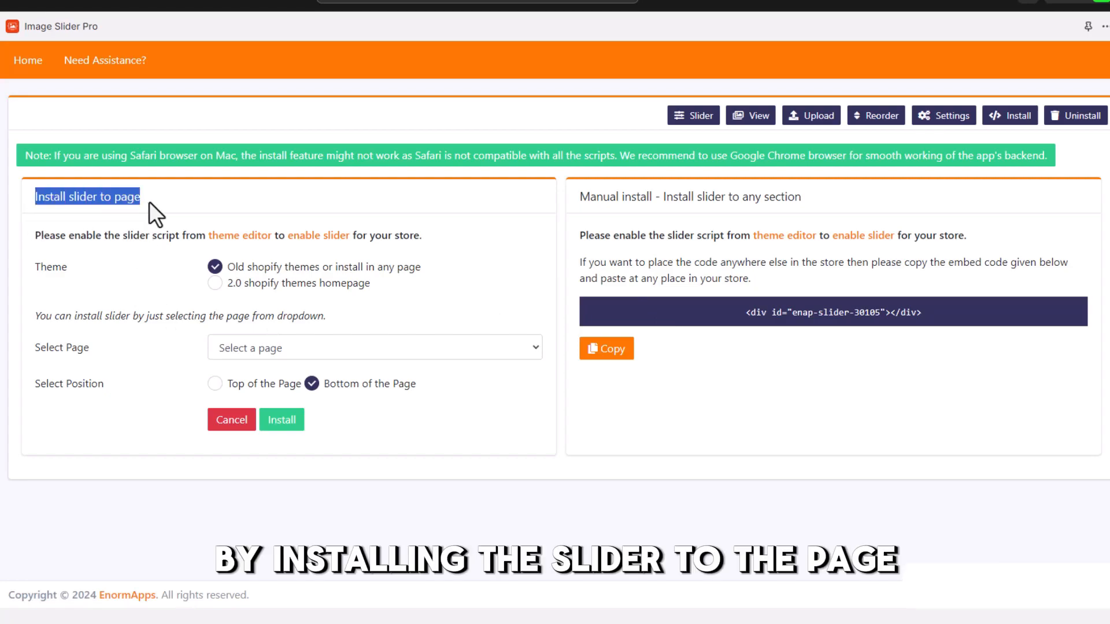
pyautogui.click(151, 200)
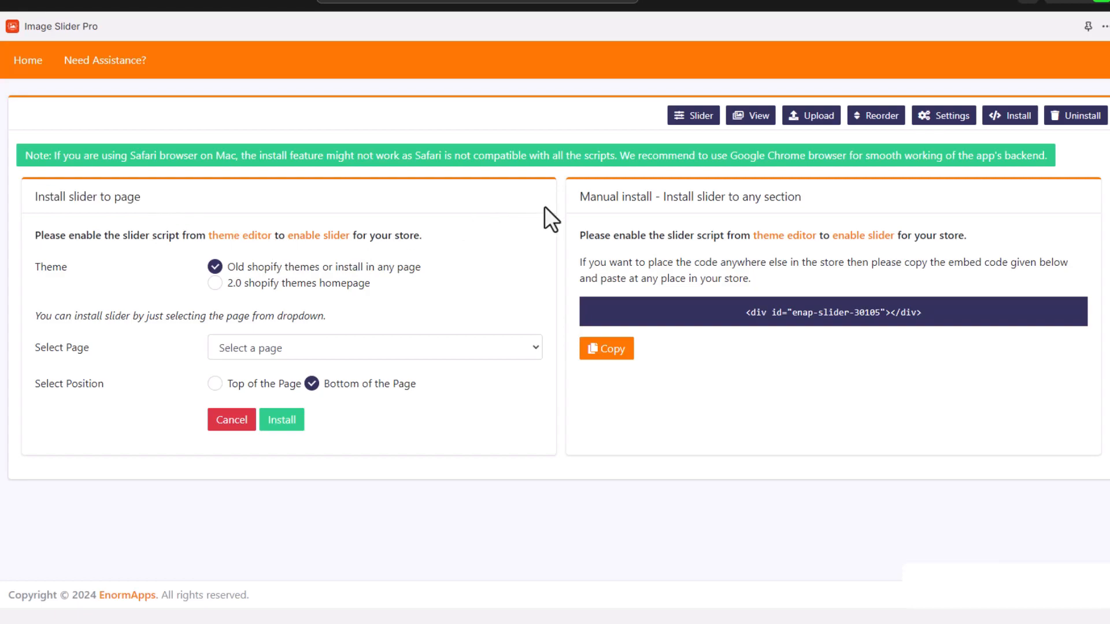
pyautogui.moveTo(657, 199); pyautogui.dragTo(747, 199)
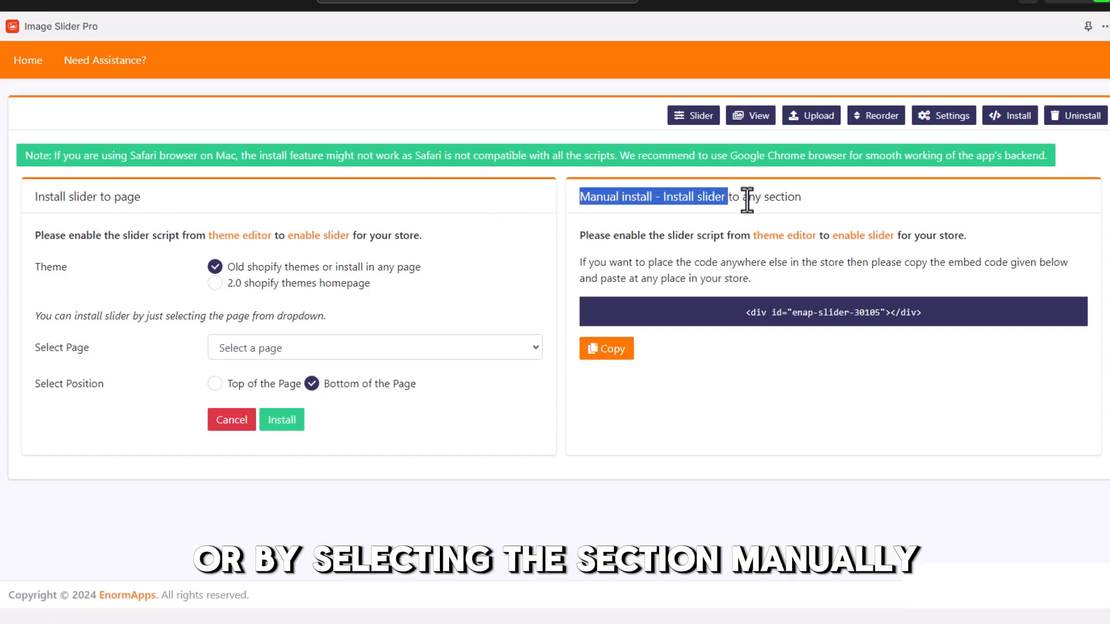
pyautogui.click(812, 202)
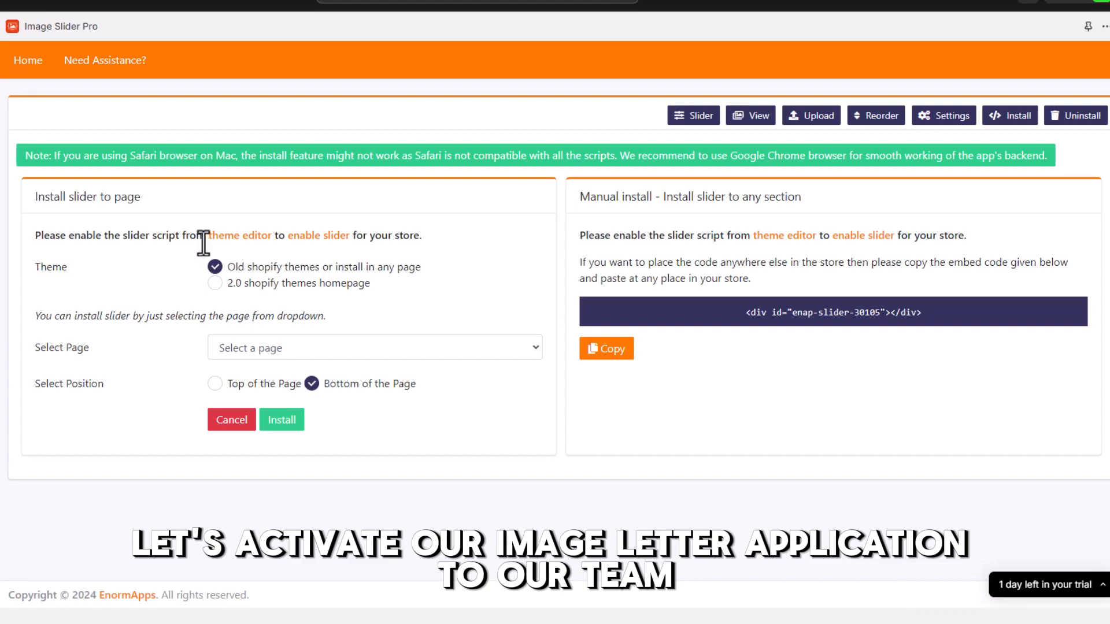
# Enable and save the Image Slider Pro app embed in the theme editor, then return to the install page
pyautogui.click(235, 240)
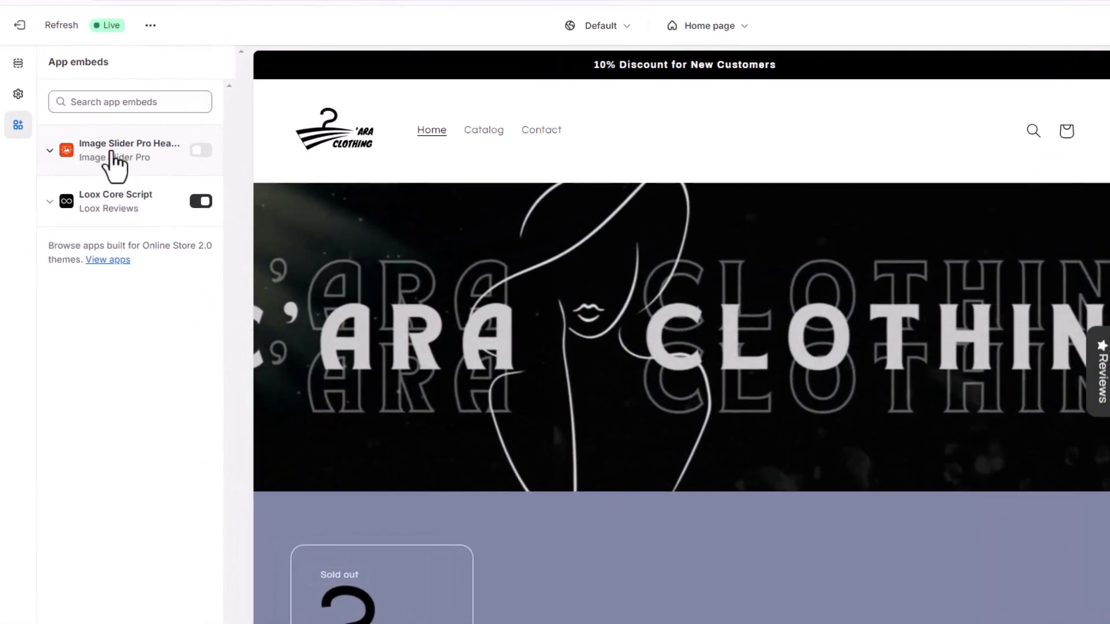
pyautogui.click(202, 152)
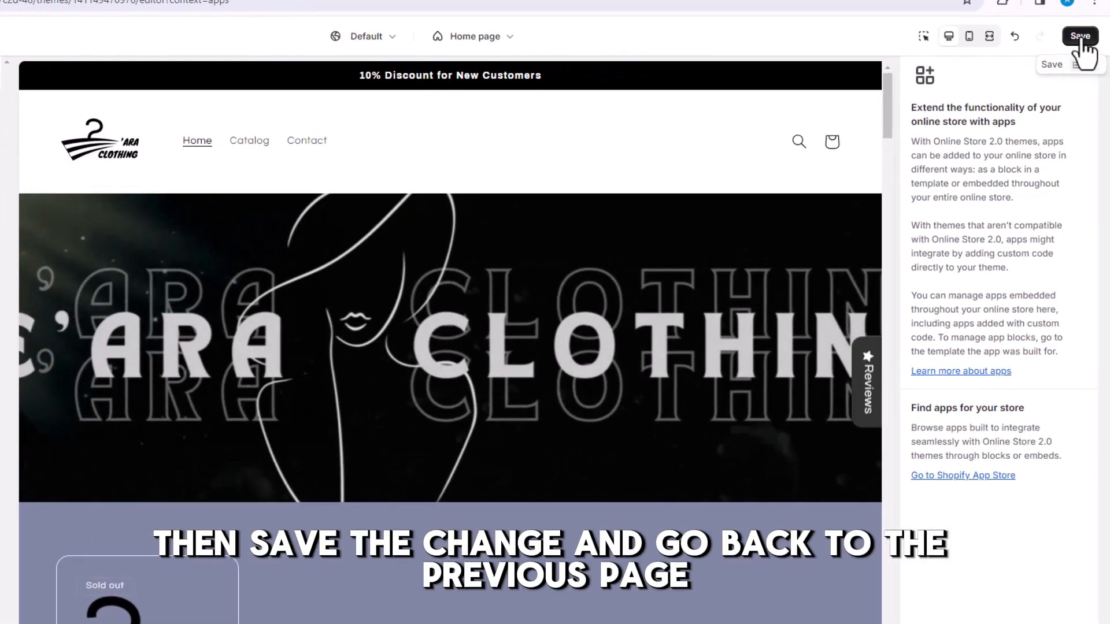
pyautogui.click(1081, 37)
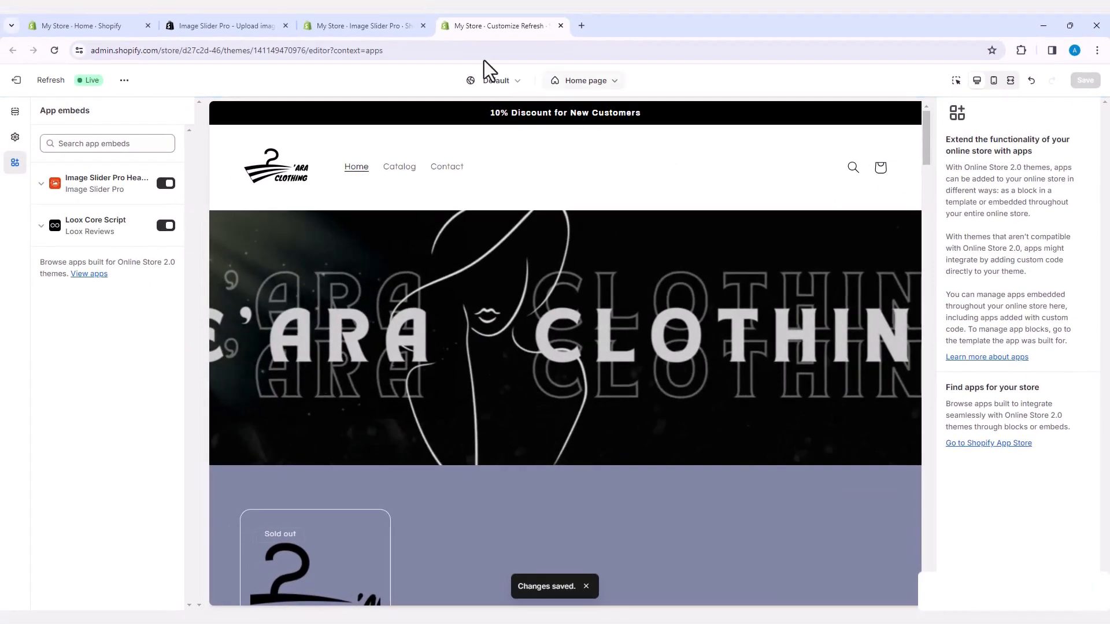
pyautogui.click(380, 28)
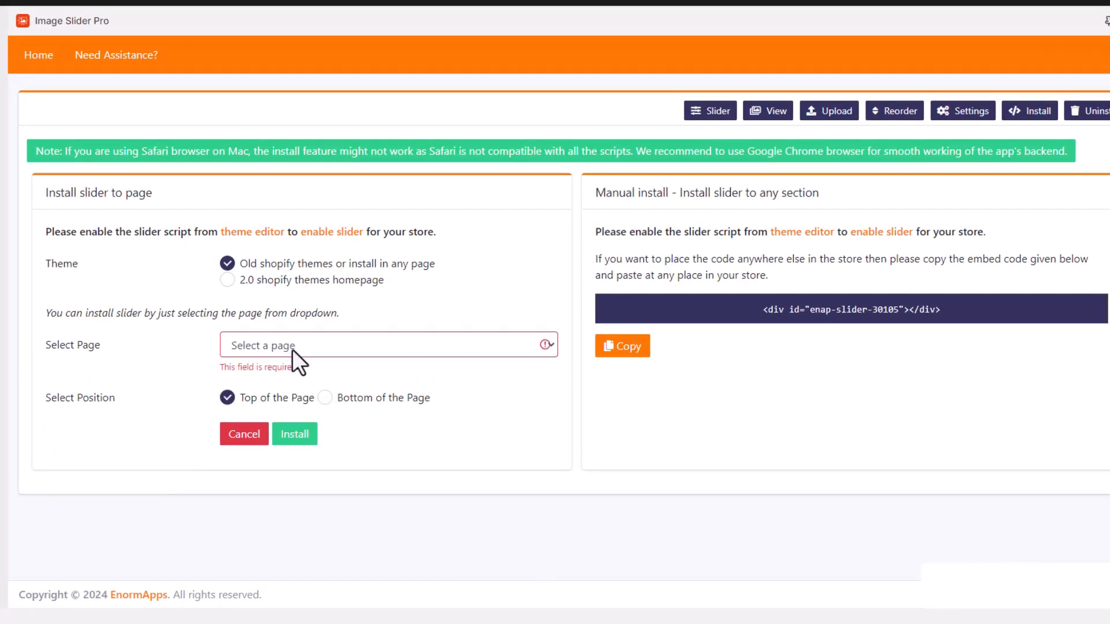
# Install the Brand Slider at the top of the Contact page
pyautogui.click(293, 349)
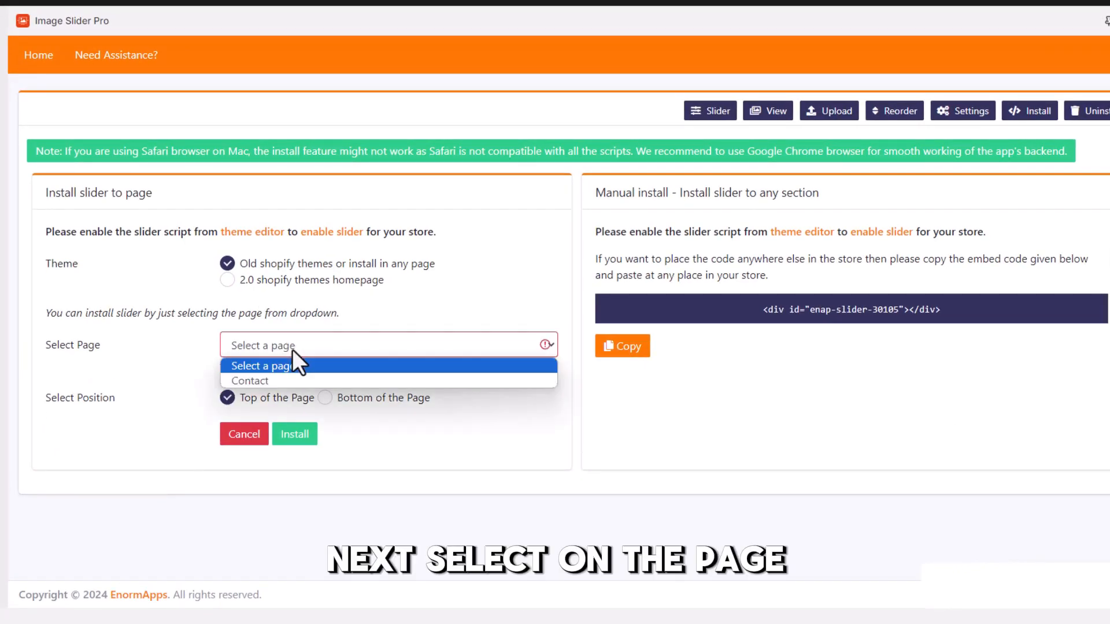
pyautogui.click(256, 381)
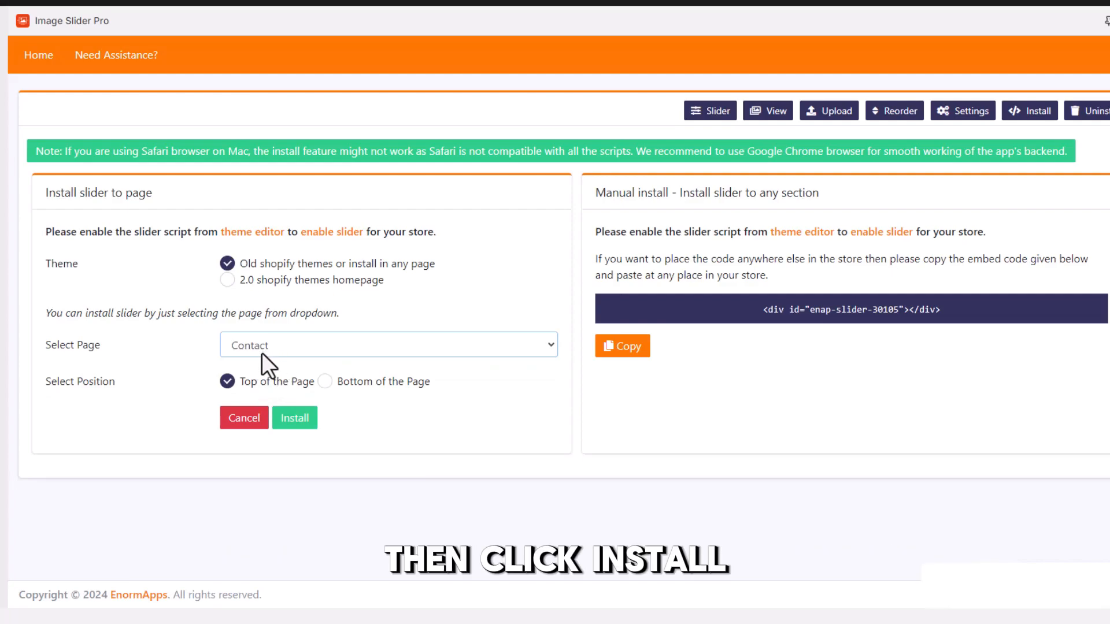
pyautogui.click(294, 424)
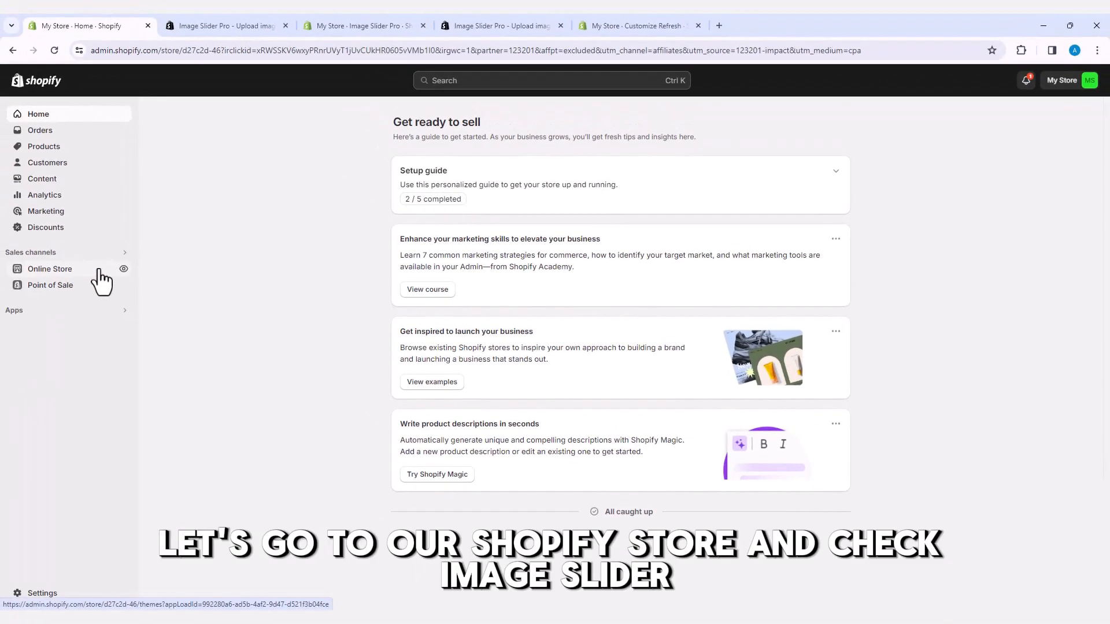
# Open the live storefront's Contact page to see the brand logo slider above the form
pyautogui.click(123, 269)
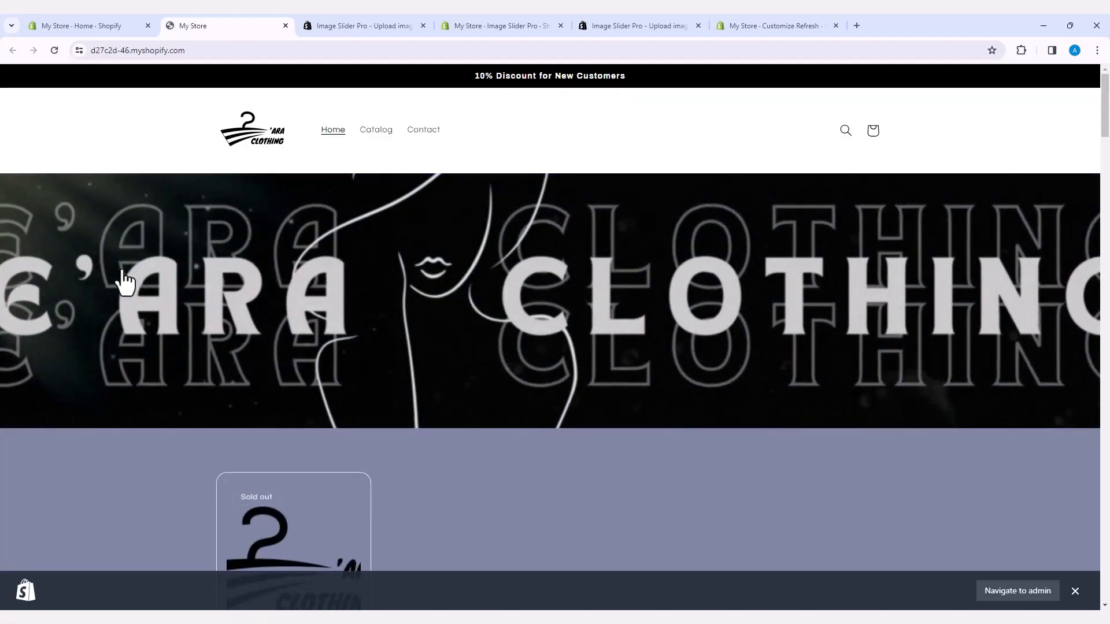
pyautogui.click(414, 131)
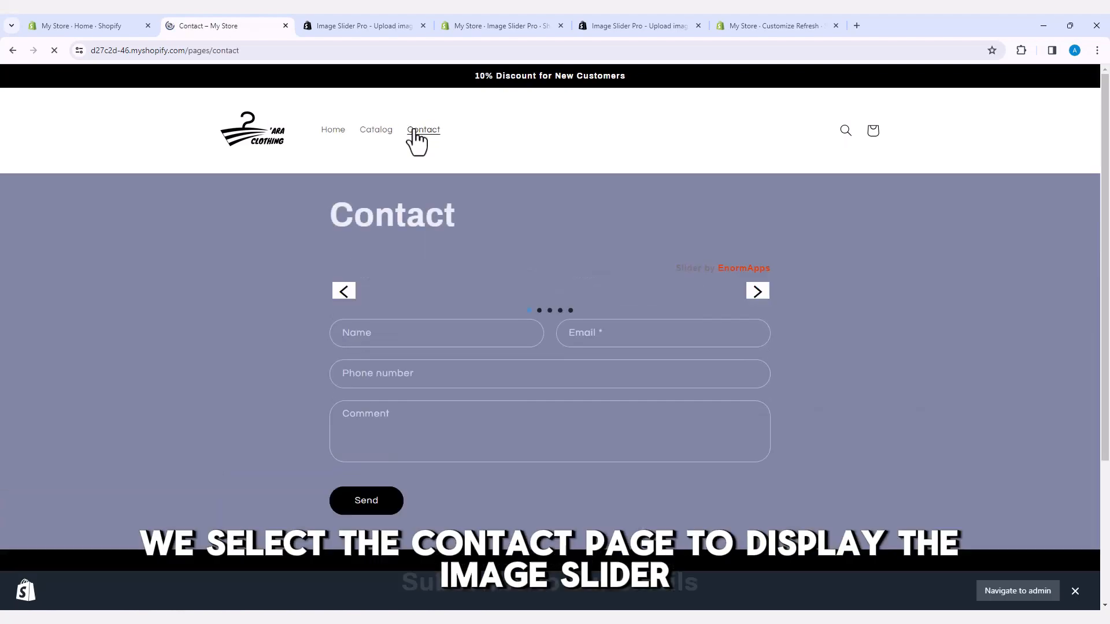